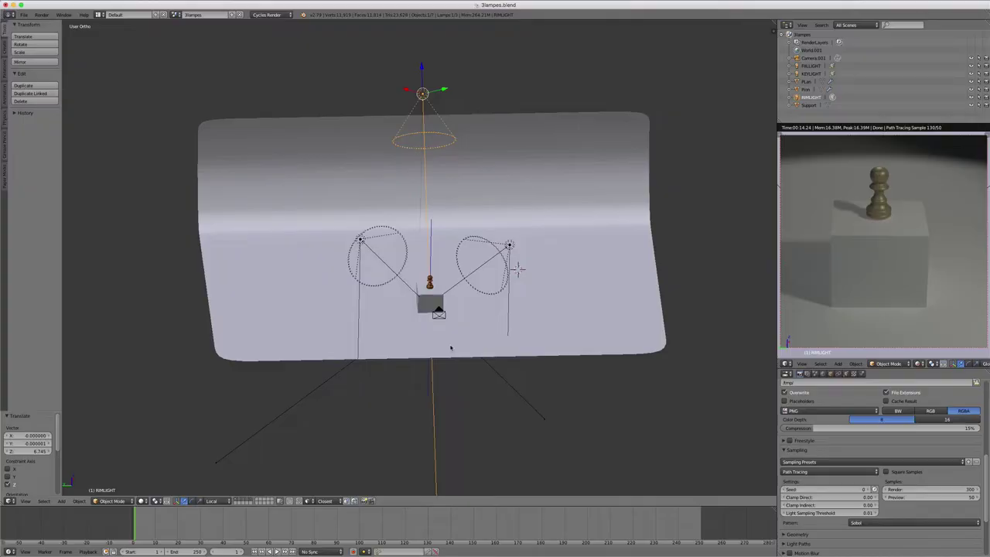
# - Frame the set in front view, select the curved backdrop and enter Edit Mode on it
pyautogui.moveTo(408, 341); pyautogui.dragTo(509, 341, button='middle')
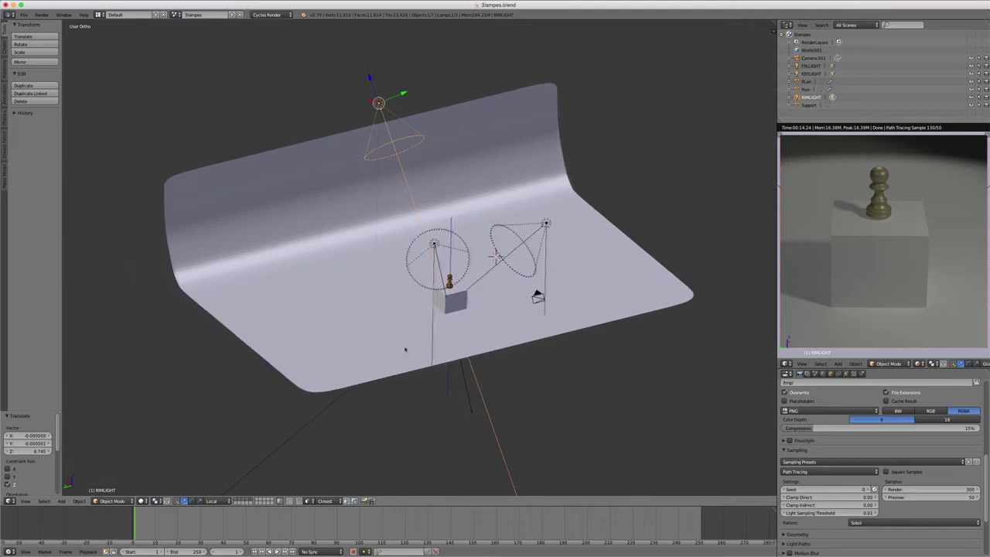
pyautogui.keyDown('shift'); pyautogui.moveTo(404, 350); pyautogui.dragTo(425, 350, button='middle'); pyautogui.keyUp('shift')
pyautogui.moveTo(503, 300)
pyautogui.mouseDown(button='middle')
pyautogui.moveTo(521, 307)
pyautogui.moveTo(504, 301)
pyautogui.moveTo(444, 336)
pyautogui.moveTo(457, 317)
pyautogui.mouseUp(button='middle')
pyautogui.press('KP_1')
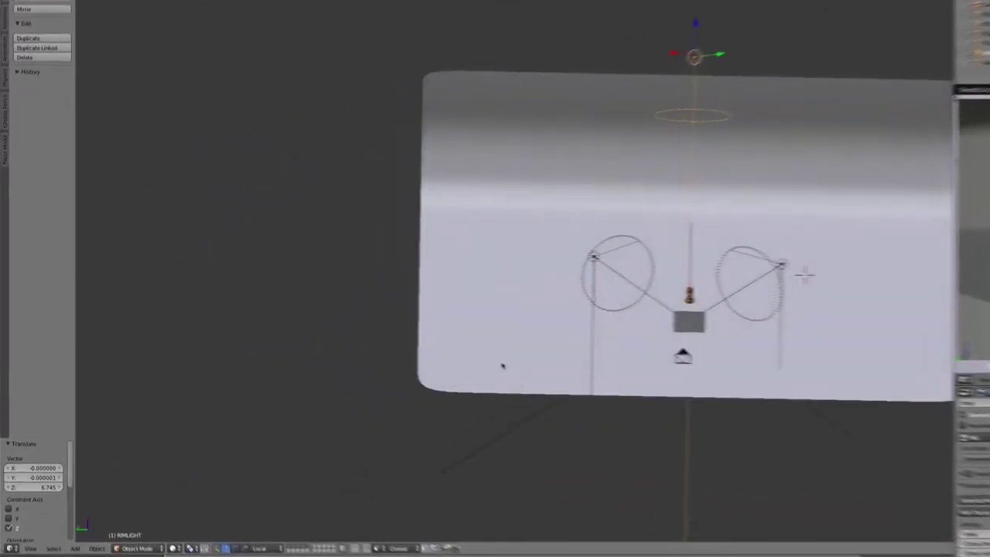
pyautogui.keyDown('shift'); pyautogui.moveTo(596, 371); pyautogui.dragTo(497, 393, button='middle'); pyautogui.keyUp('shift')
pyautogui.click(392, 337)
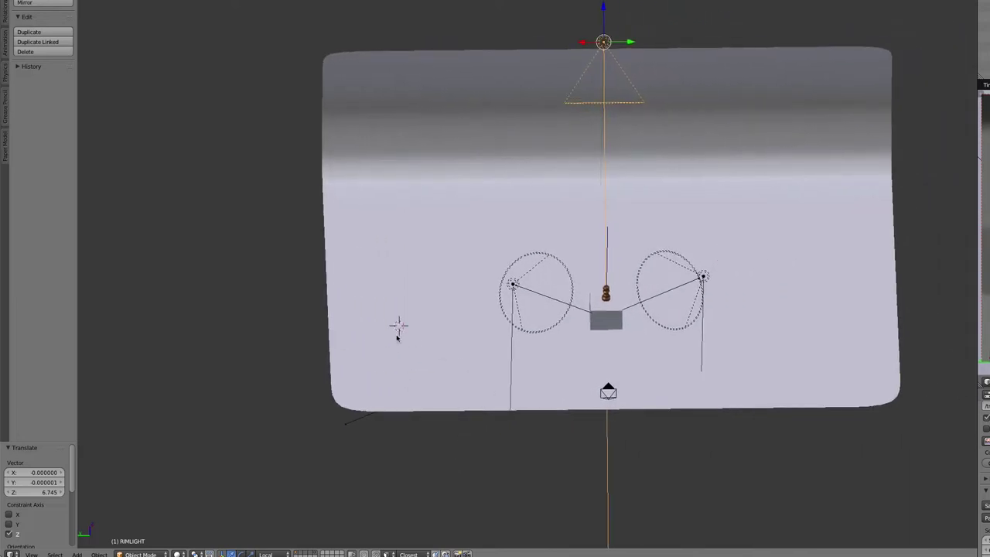
pyautogui.rightClick(399, 334)
pyautogui.moveTo(449, 360)
pyautogui.mouseDown(button='middle')
pyautogui.moveTo(526, 341)
pyautogui.moveTo(565, 374)
pyautogui.moveTo(560, 338)
pyautogui.mouseUp(button='middle')
pyautogui.press('Tab')
# - Check the backdrop's curved profile edge-on in front view, then return to Object Mode
pyautogui.scroll(-2, 566, 373)
pyautogui.scroll(2, 556, 341)
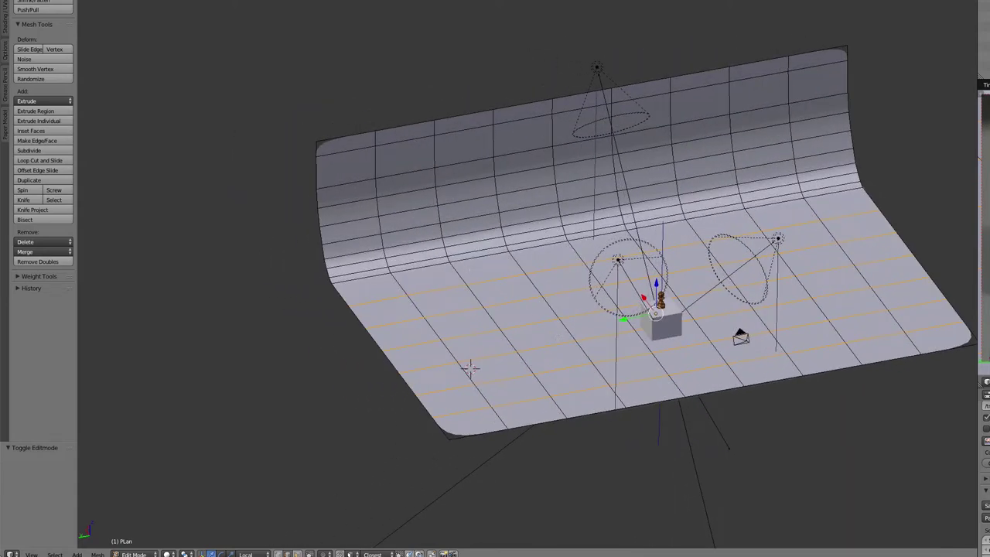
pyautogui.moveTo(469, 368); pyautogui.dragTo(545, 372, button='middle')
pyautogui.press('KP_1')
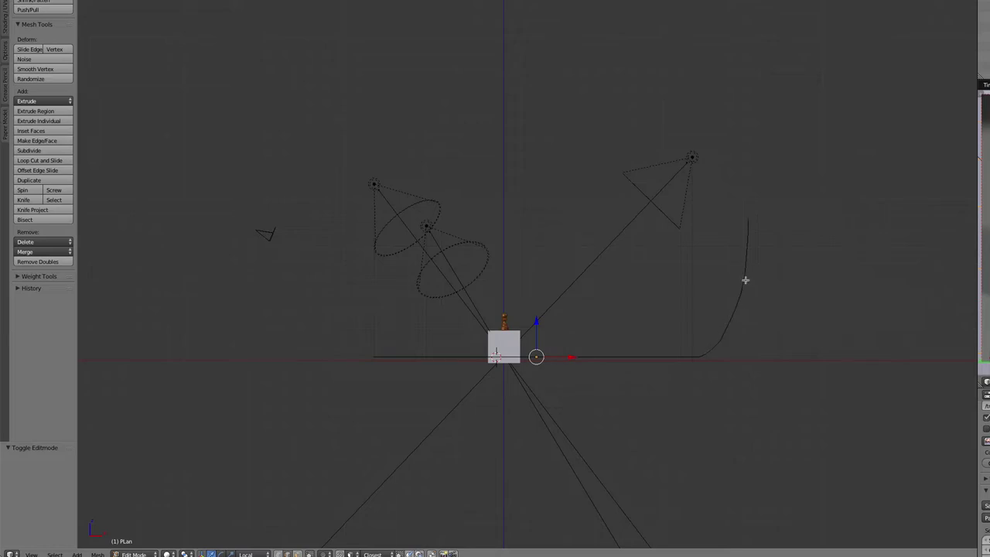
pyautogui.moveTo(522, 266)
pyautogui.mouseDown(button='middle')
pyautogui.moveTo(536, 280)
pyautogui.moveTo(449, 346)
pyautogui.moveTo(466, 366)
pyautogui.mouseUp(button='middle')
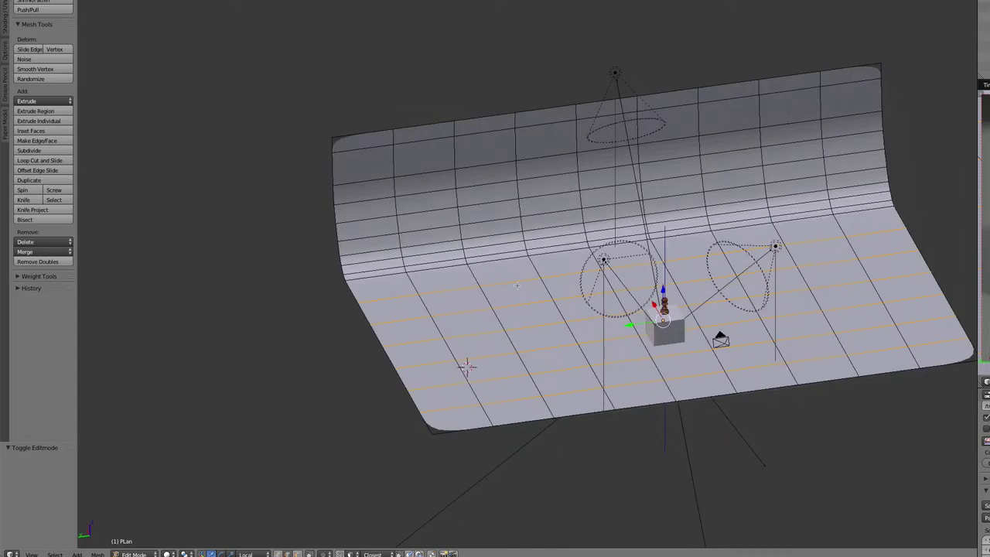
pyautogui.press('Tab')
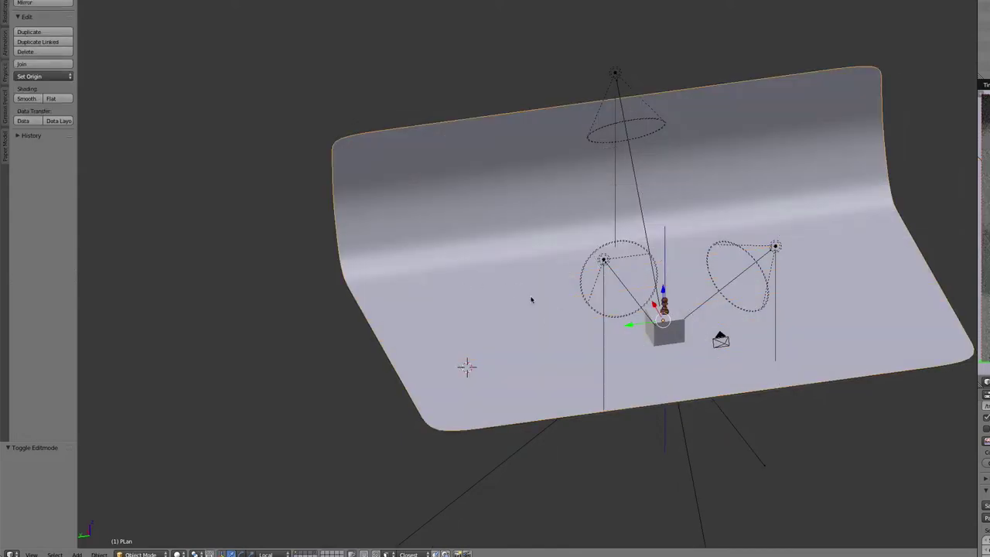
pyautogui.keyDown('shift'); pyautogui.moveTo(563, 294); pyautogui.dragTo(464, 280, button='middle'); pyautogui.keyUp('shift')
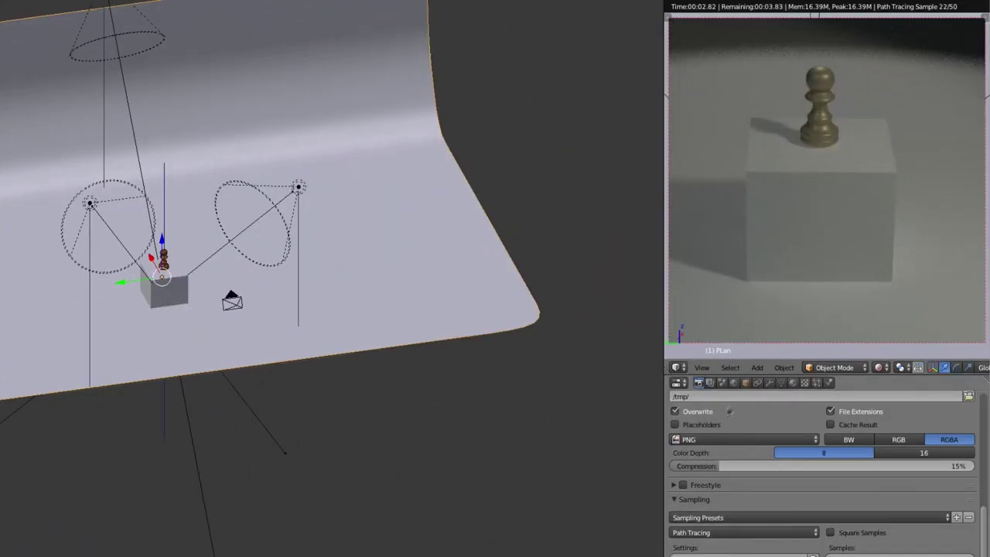
pyautogui.click(769, 382)
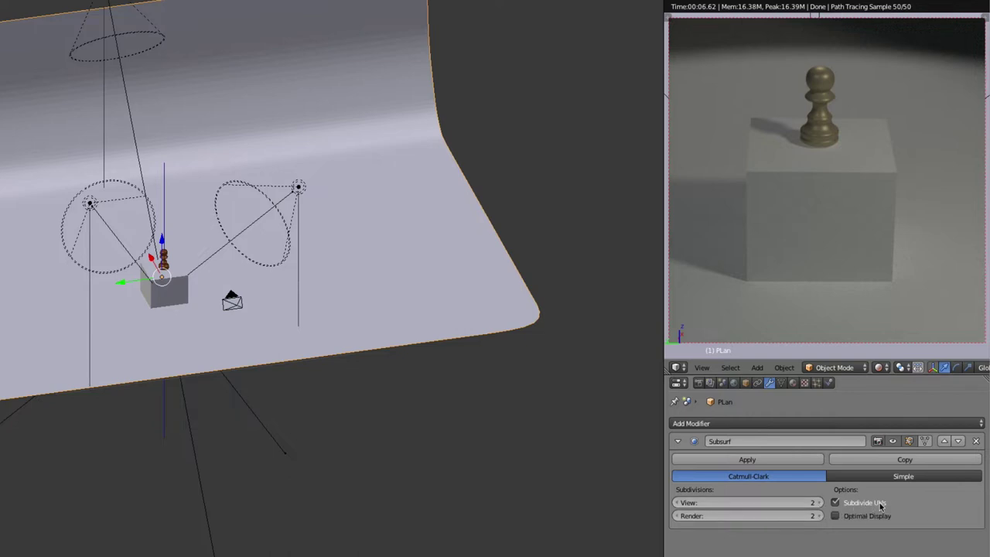
pyautogui.click(834, 515)
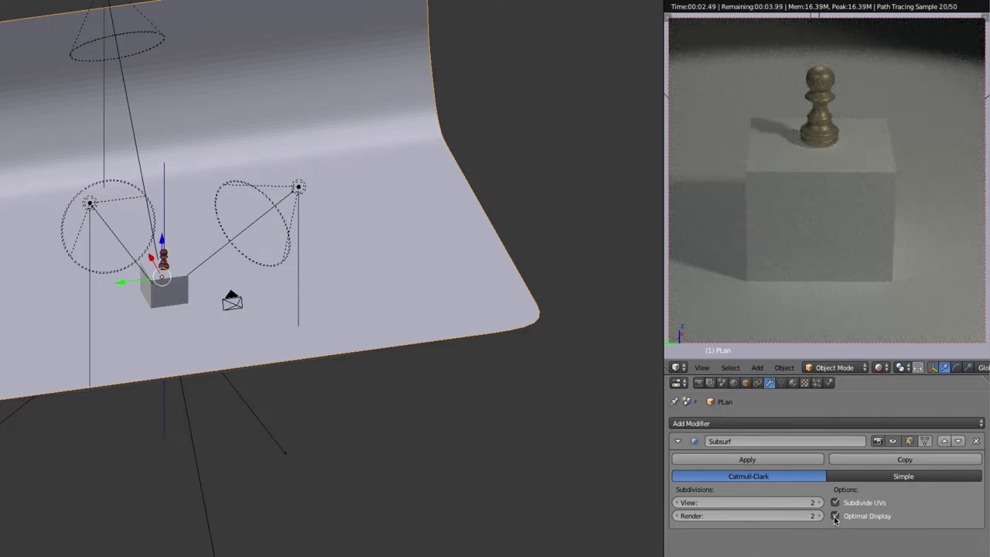
pyautogui.click(835, 516)
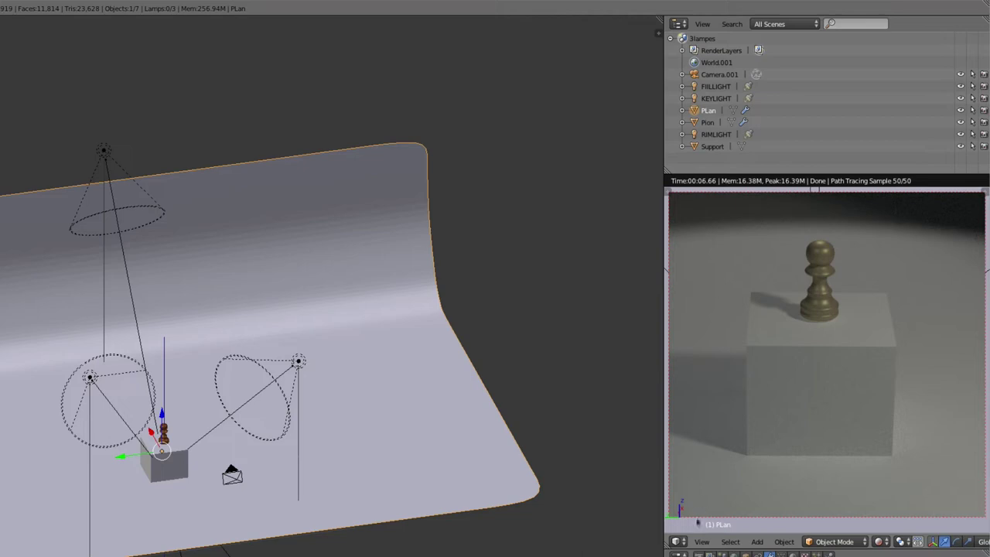
pyautogui.click(678, 541)
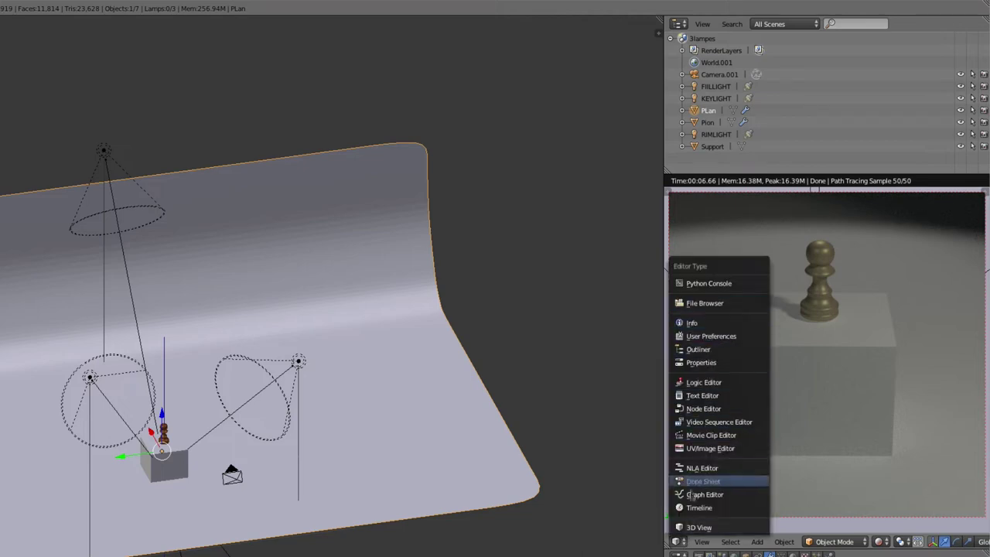
pyautogui.click(719, 527)
pyautogui.click(597, 281)
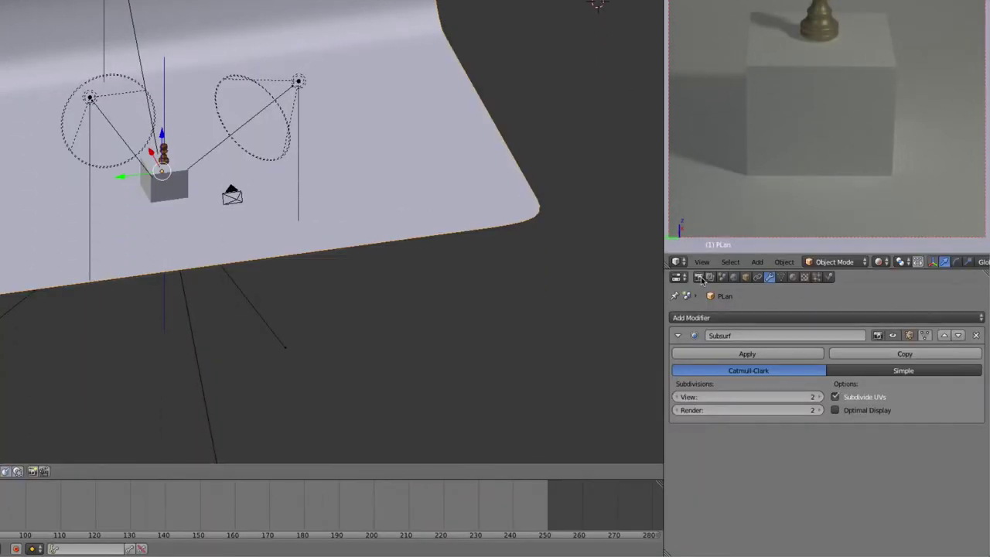
pyautogui.click(698, 277)
pyautogui.scroll(-3, 851, 443)
pyautogui.scroll(1, 851, 443)
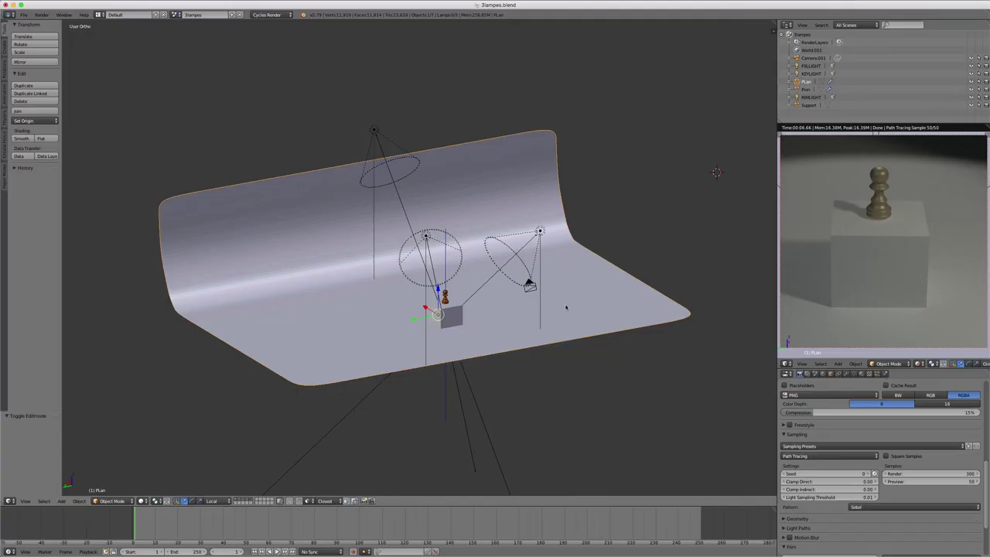
pyautogui.moveTo(565, 308)
pyautogui.mouseDown(button='middle')
pyautogui.moveTo(562, 322)
pyautogui.moveTo(553, 297)
pyautogui.mouseUp(button='middle')
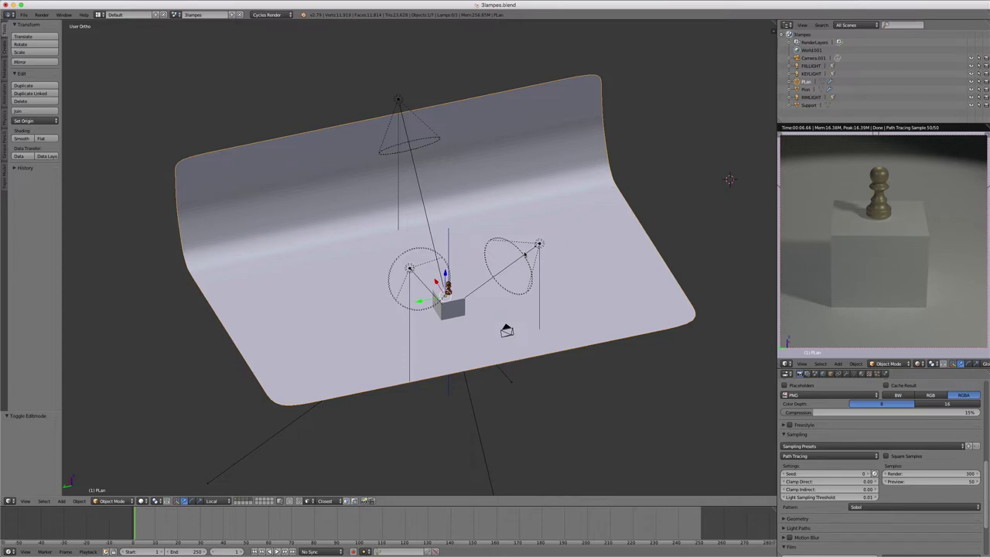
pyautogui.moveTo(557, 282); pyautogui.dragTo(564, 277, button='middle')
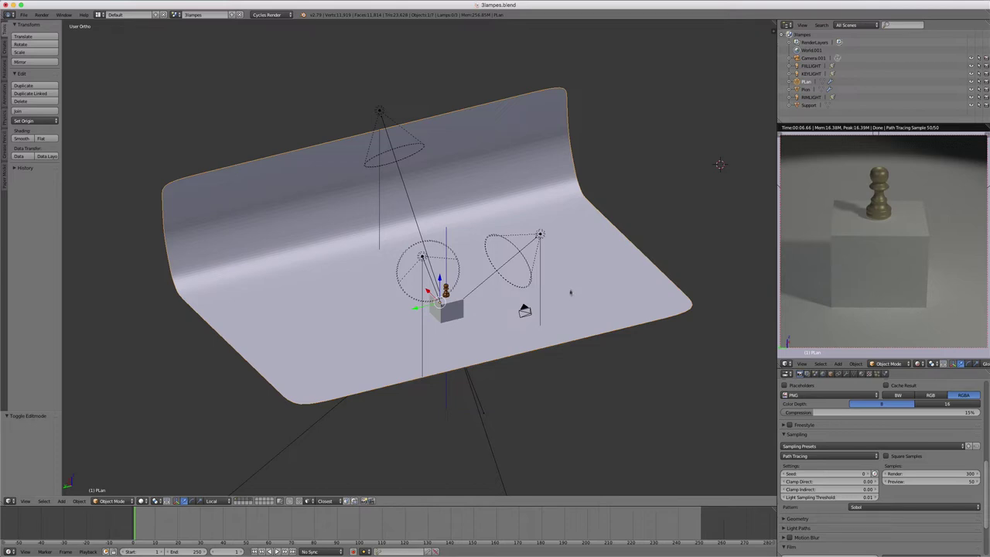
pyautogui.moveTo(601, 299)
pyautogui.mouseDown(button='middle')
pyautogui.moveTo(570, 296)
pyautogui.moveTo(592, 297)
pyautogui.mouseUp(button='middle')
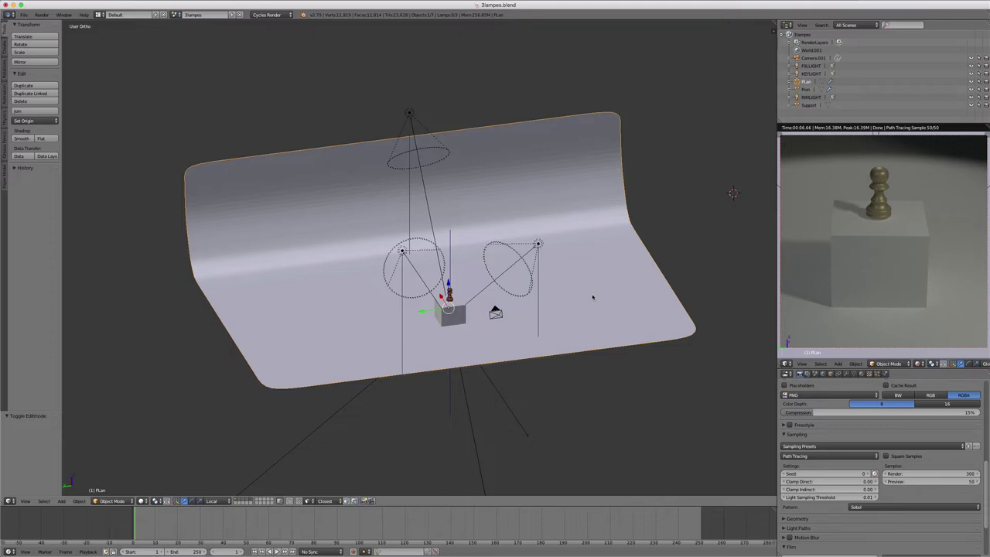
# - Hide KEYLIGHT and RIMLIGHT so only the fill light remains, and show the World settings
pyautogui.rightClick(534, 251)
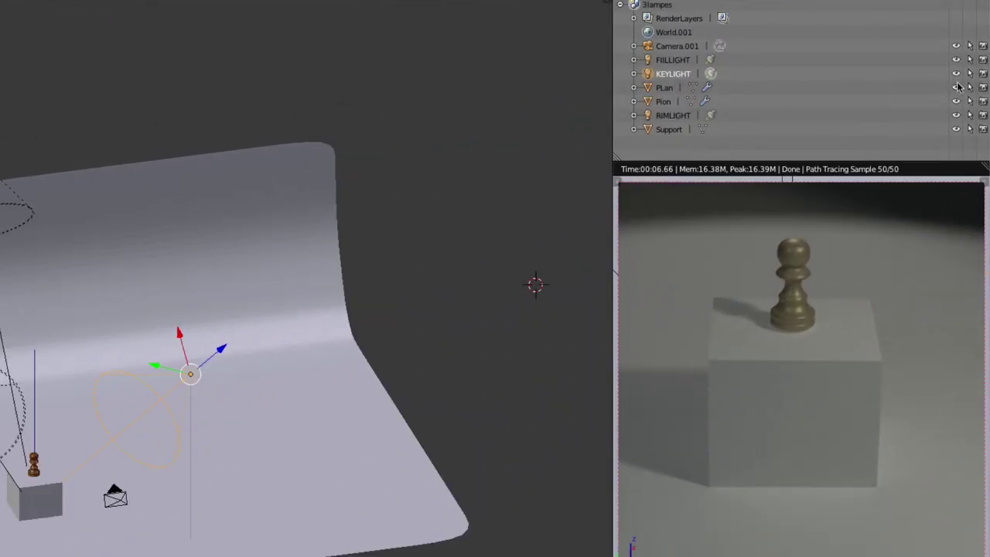
pyautogui.click(956, 75)
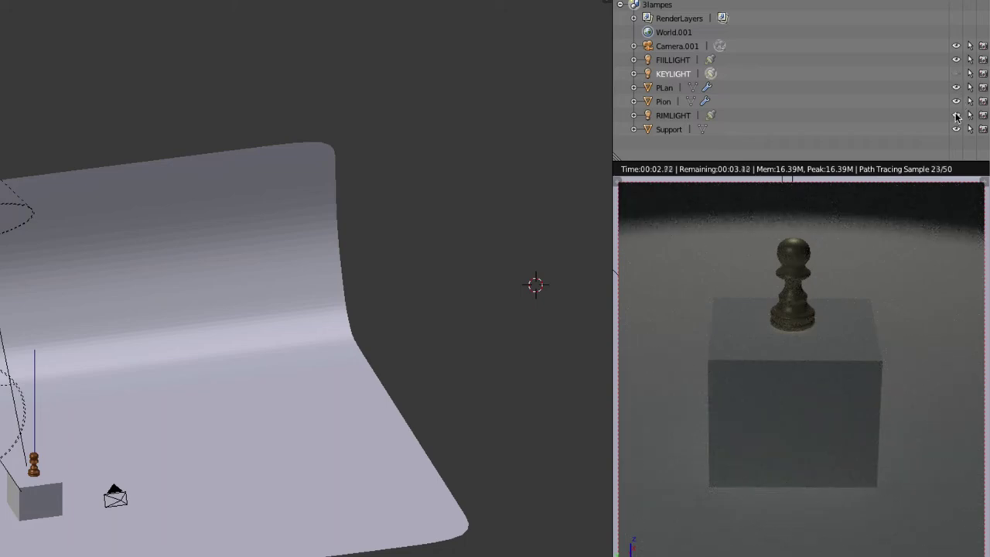
pyautogui.click(956, 116)
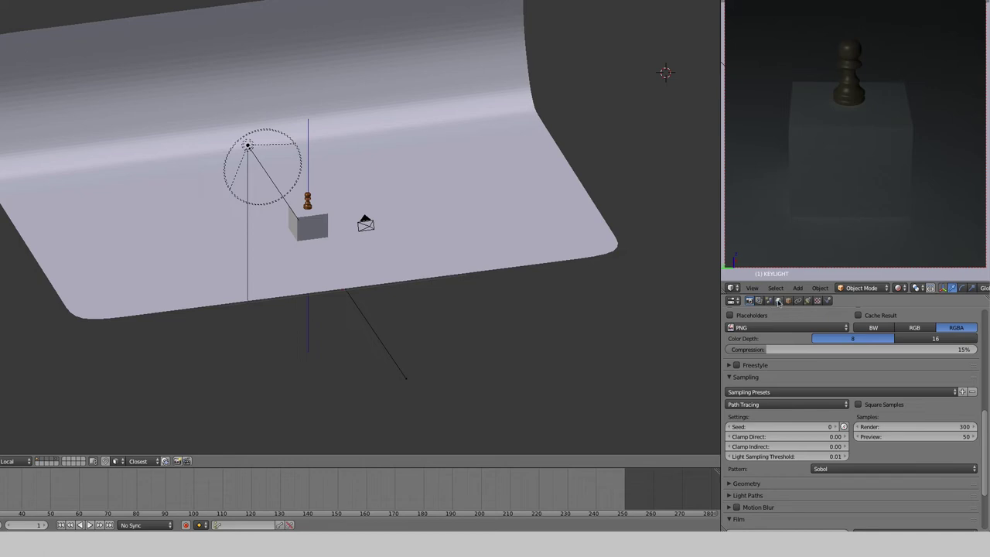
pyautogui.click(778, 301)
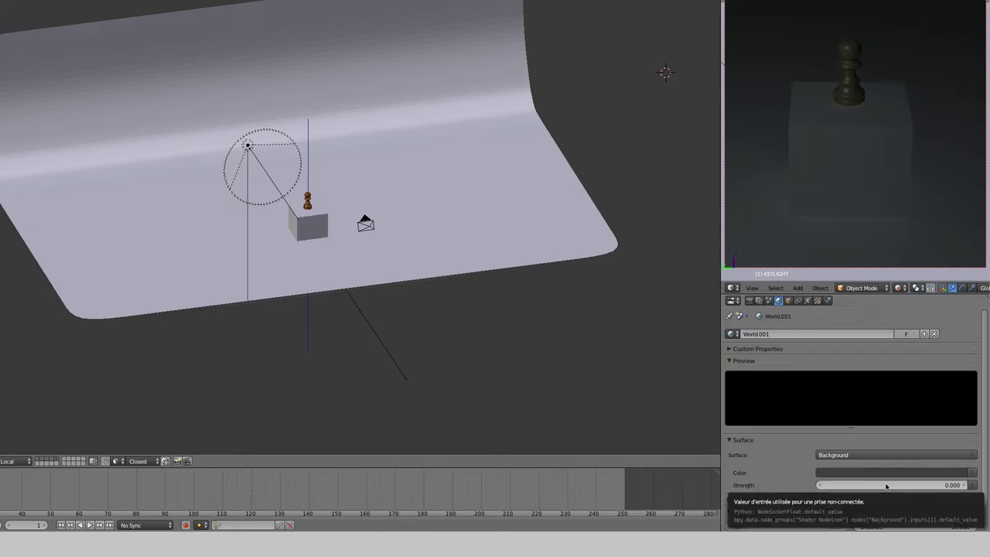
pyautogui.click(886, 485)
pyautogui.write('1')
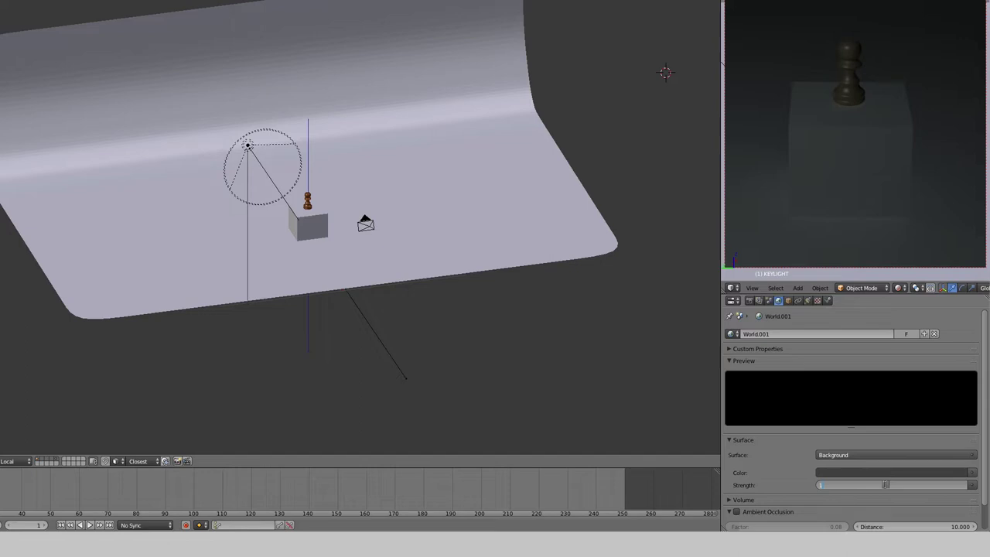
pyautogui.press('Return')
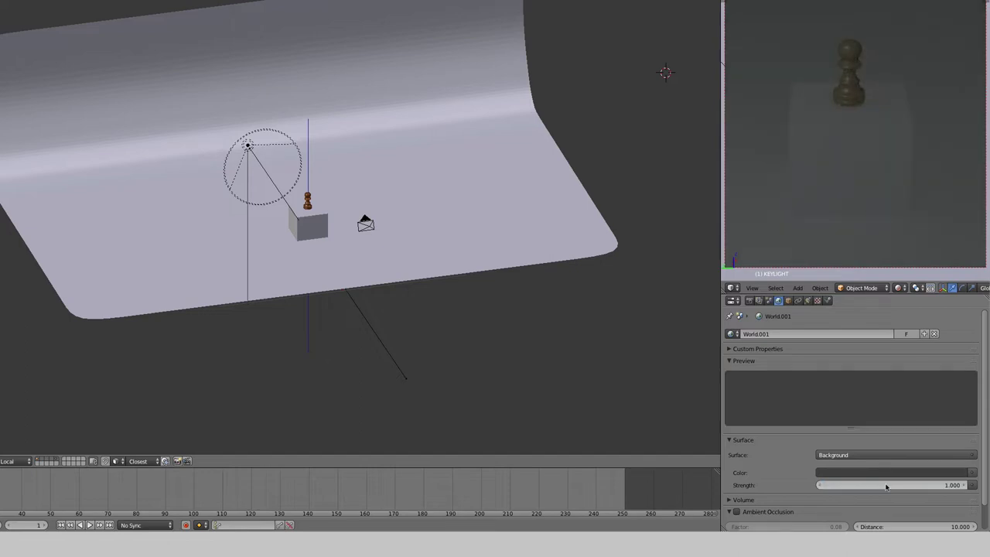
pyautogui.click(886, 485)
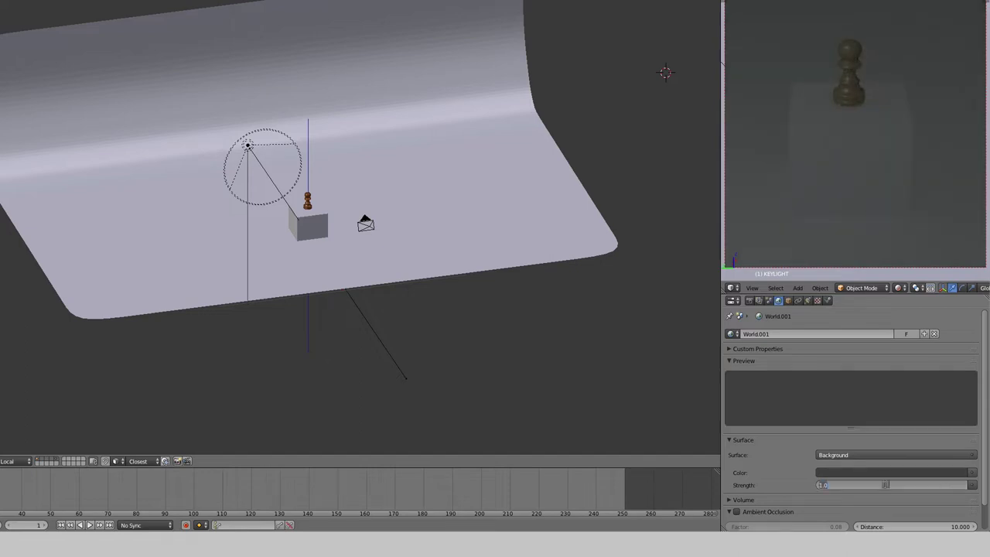
pyautogui.write('0')
pyautogui.press('Return')
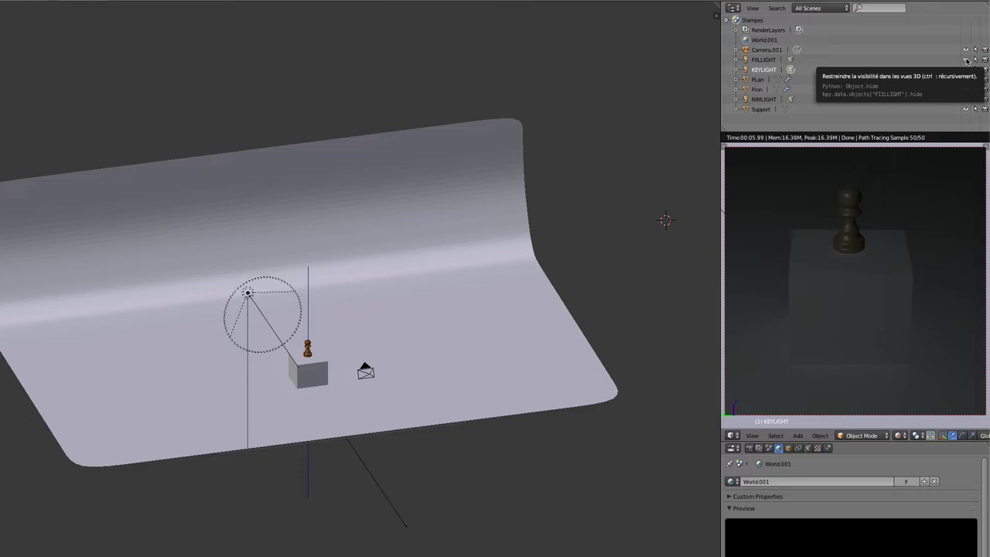
# - Toggle the lights' Outliner visibility until KEYLIGHT is shown again, then check the preview
pyautogui.click(966, 59)
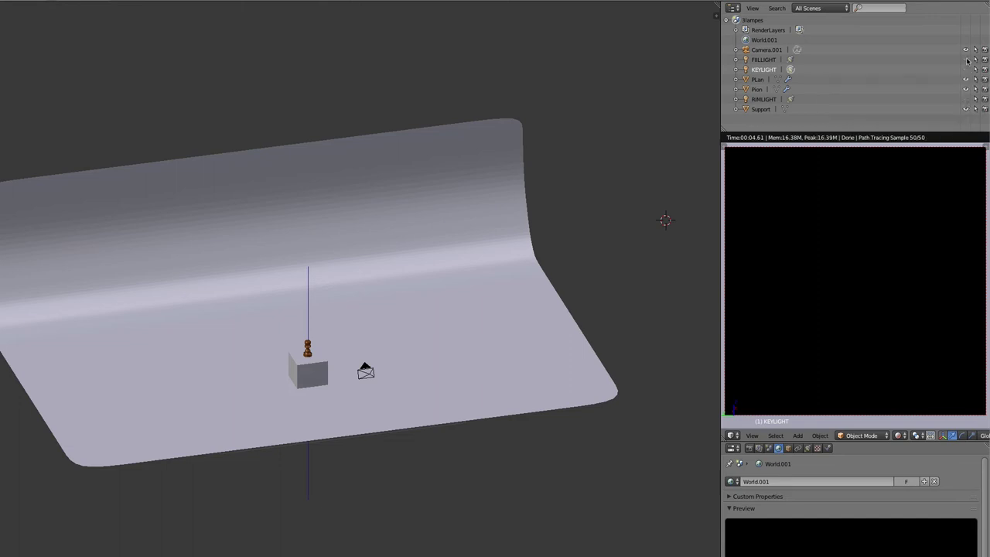
pyautogui.click(966, 60)
pyautogui.click(966, 100)
pyautogui.click(966, 70)
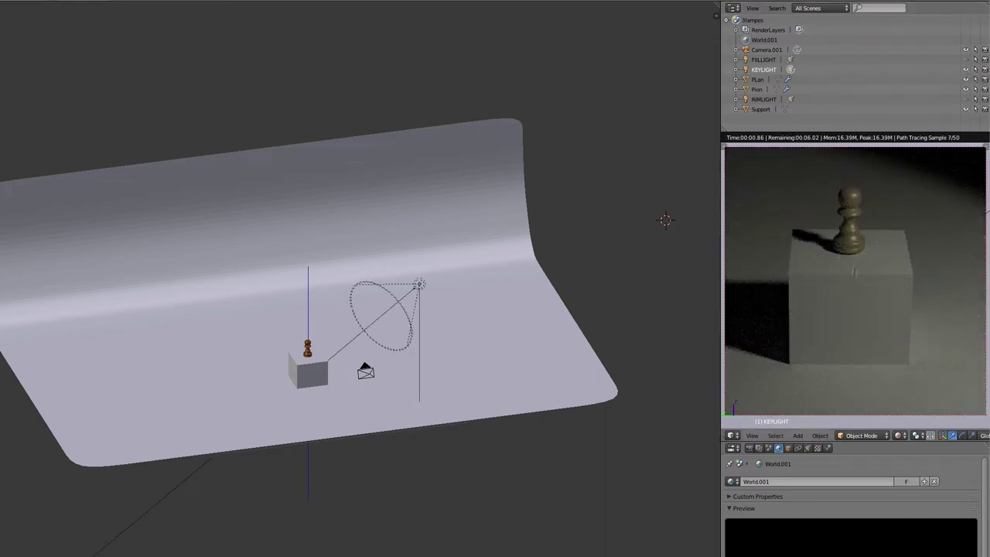
pyautogui.scroll(3, 858, 208)
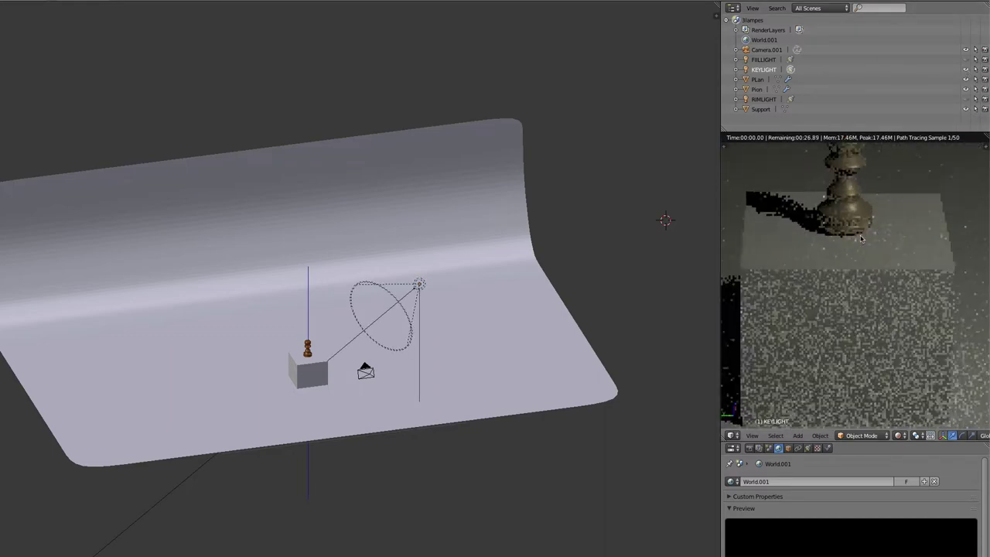
pyautogui.scroll(-2, 892, 203)
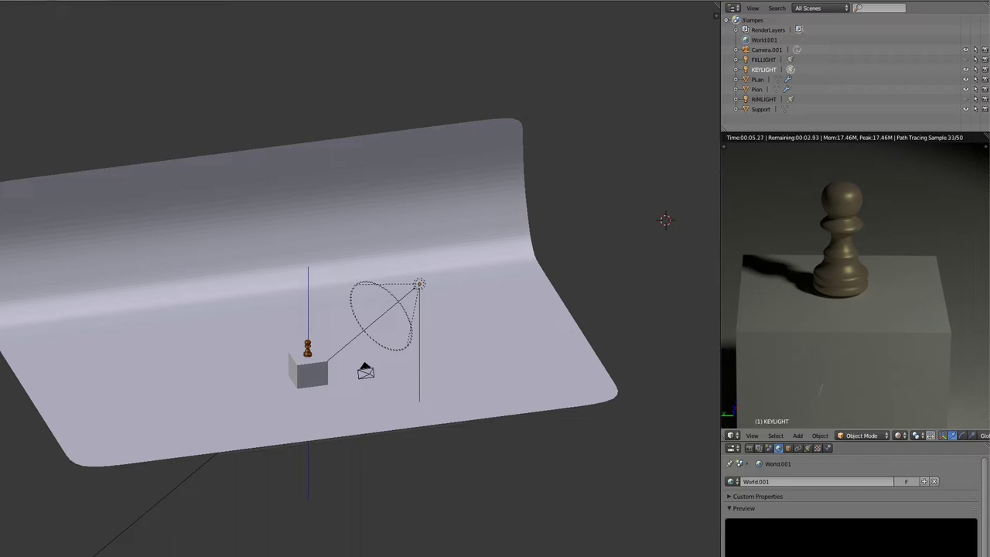
# - Review the Cycles Sampling settings, then bring up KEYLIGHT's lamp settings
pyautogui.click(749, 447)
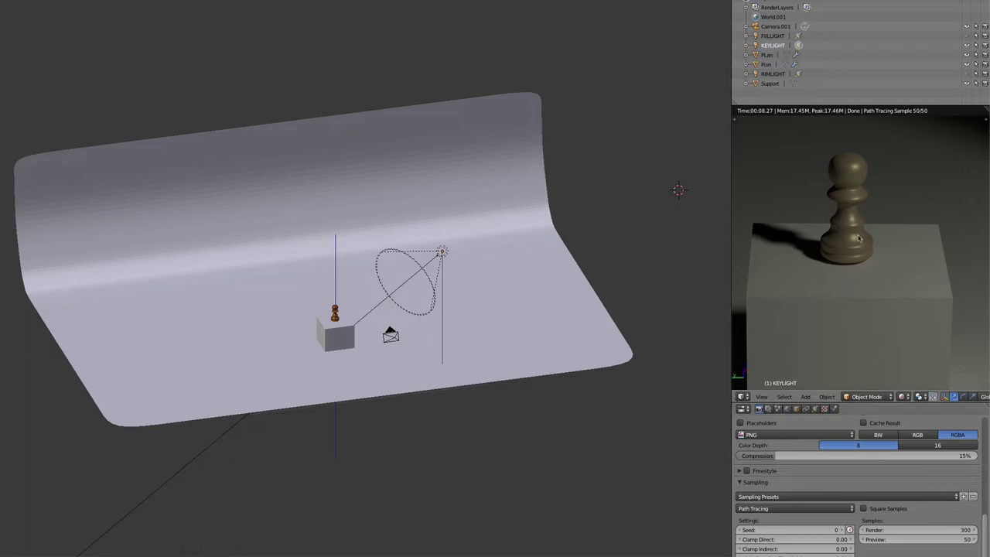
pyautogui.scroll(2, 859, 239)
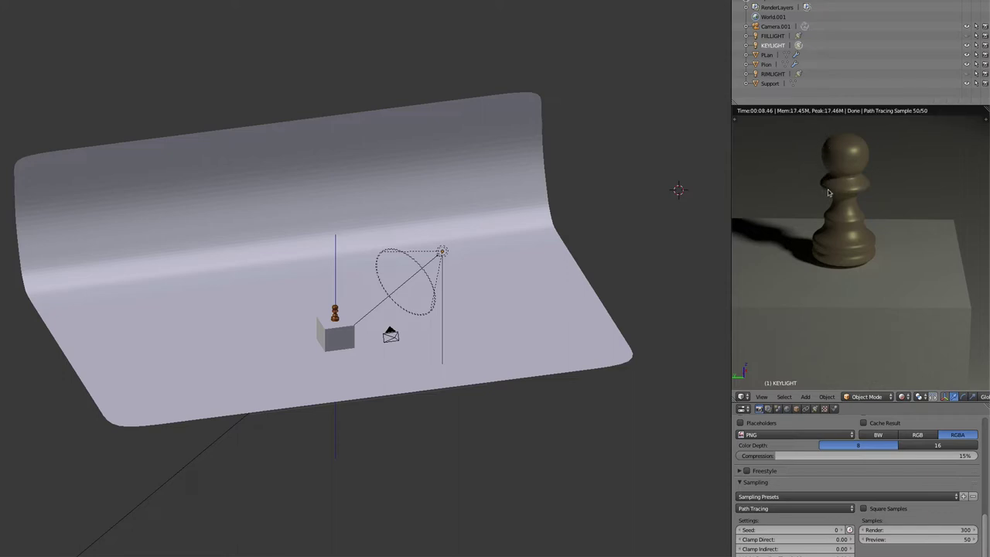
pyautogui.click(815, 409)
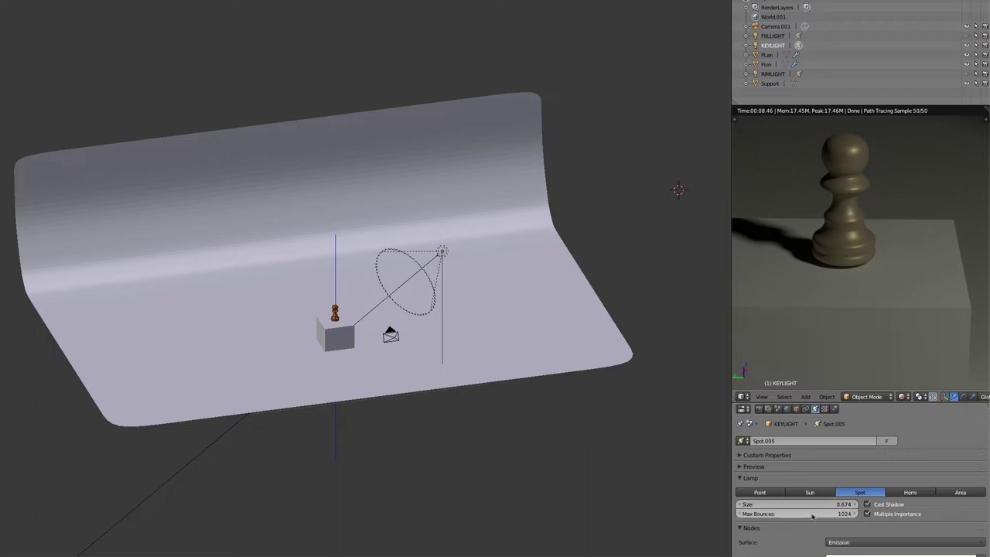
# - Toggle the key light's Cast Shadow off and back on, and raise its size to 0.740
pyautogui.click(867, 504)
pyautogui.click(867, 504)
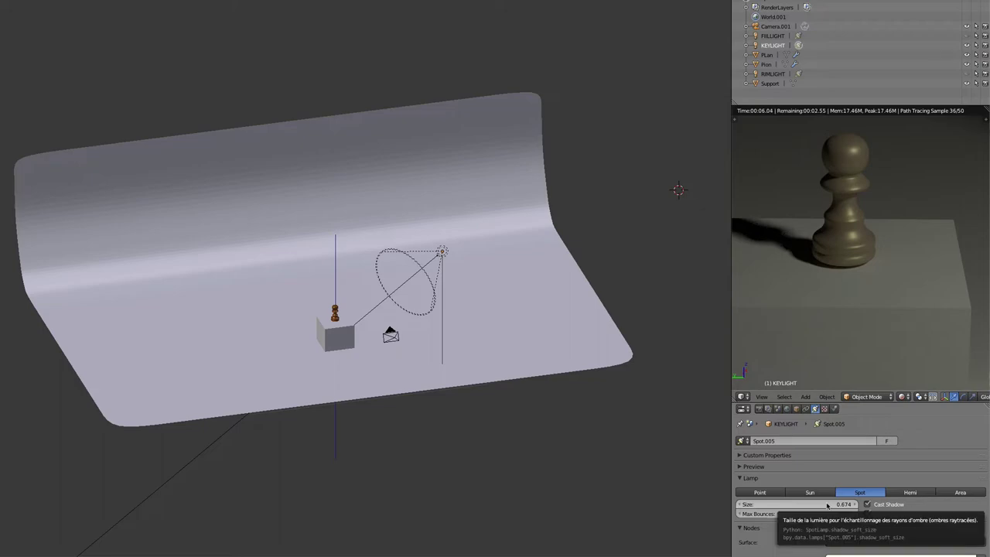
pyautogui.moveTo(826, 505)
pyautogui.mouseDown()
pyautogui.moveTo(804, 505)
pyautogui.moveTo(835, 505)
pyautogui.moveTo(827, 506)
pyautogui.mouseUp()
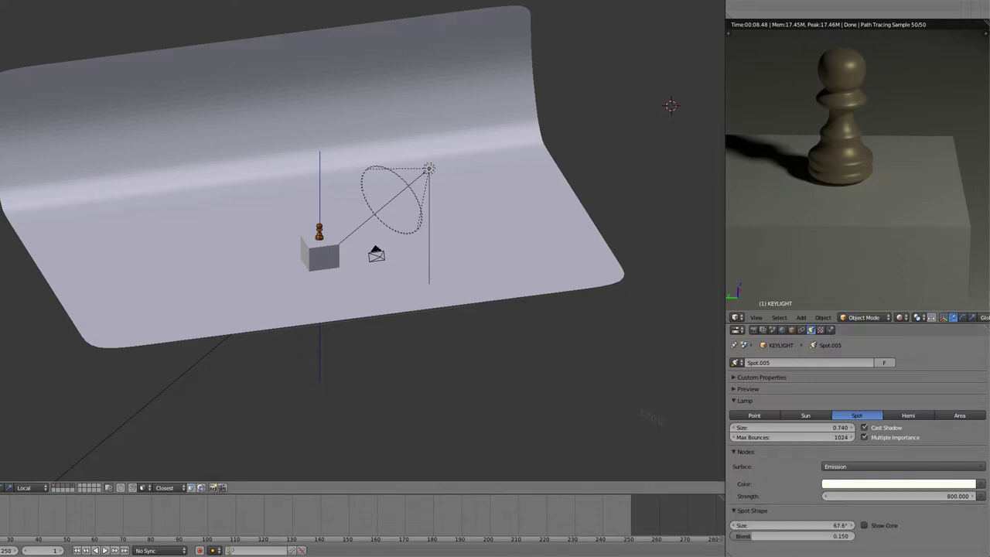
pyautogui.rightClick(429, 169)
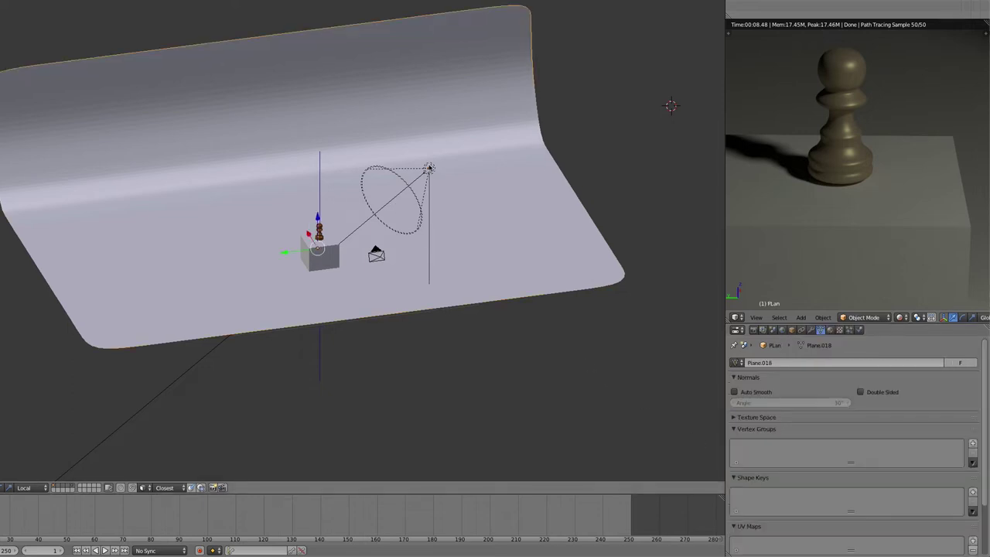
# - Reselect the key spotlight and slide it along its local Z axis to adjust its distance
pyautogui.rightClick(424, 171)
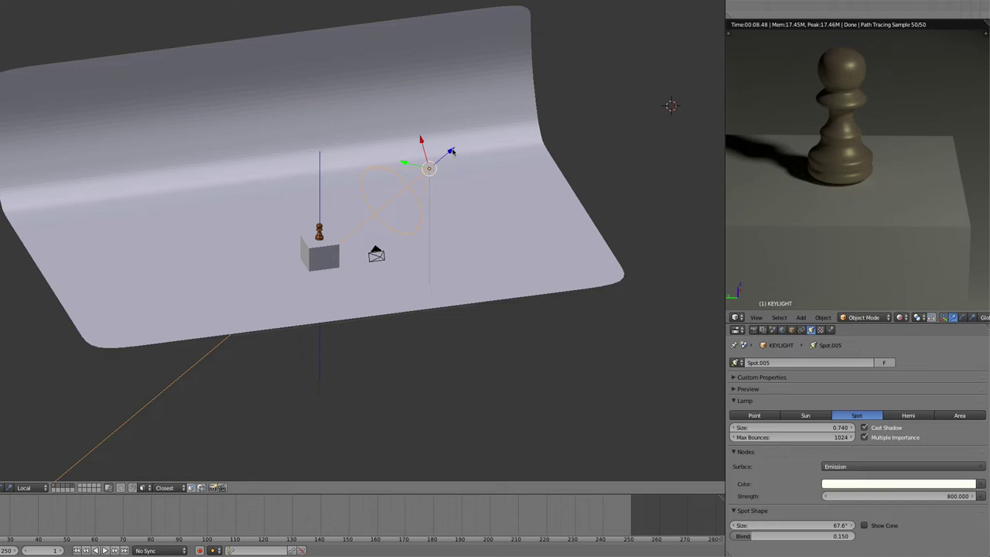
pyautogui.moveTo(453, 152)
pyautogui.mouseDown()
pyautogui.moveTo(549, 83)
pyautogui.moveTo(459, 144)
pyautogui.mouseUp()
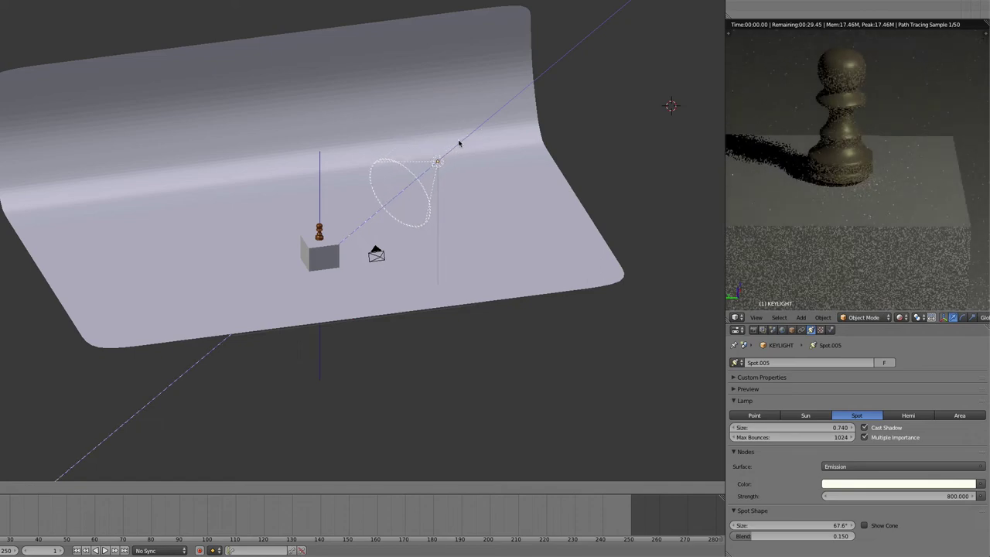
pyautogui.moveTo(459, 144); pyautogui.dragTo(447, 152)
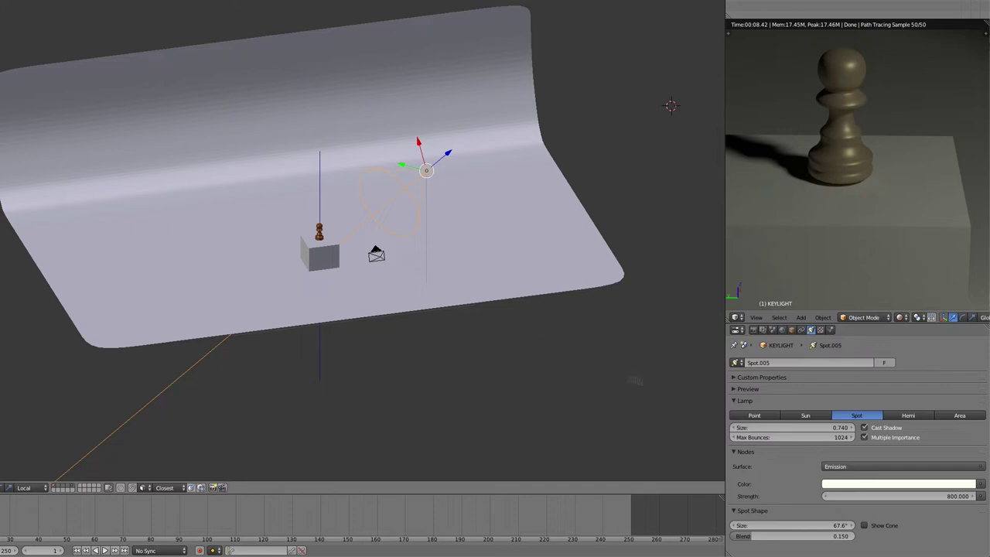
# - Tint the key light's emission colour to R 0.926, G 1.000, B 0.855
pyautogui.click(865, 485)
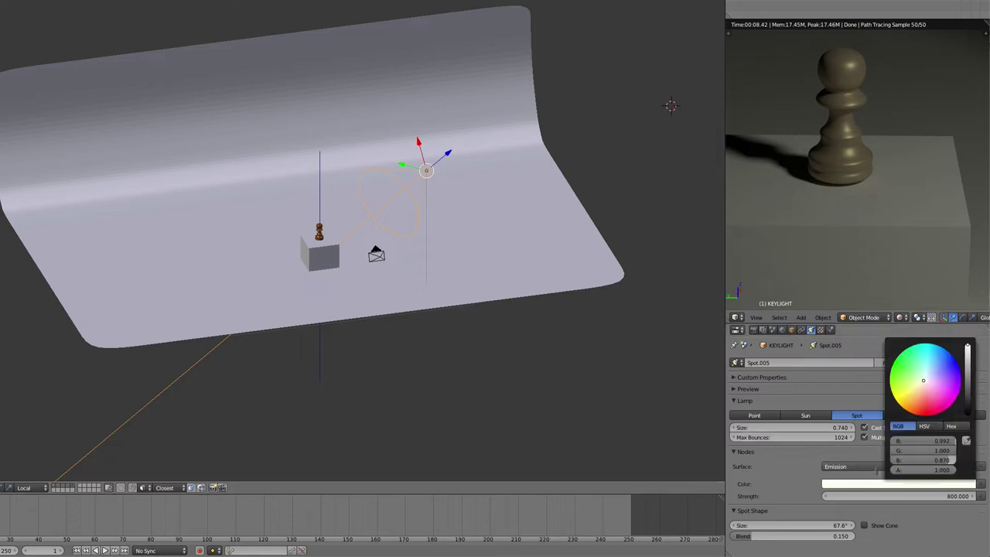
pyautogui.click(924, 381)
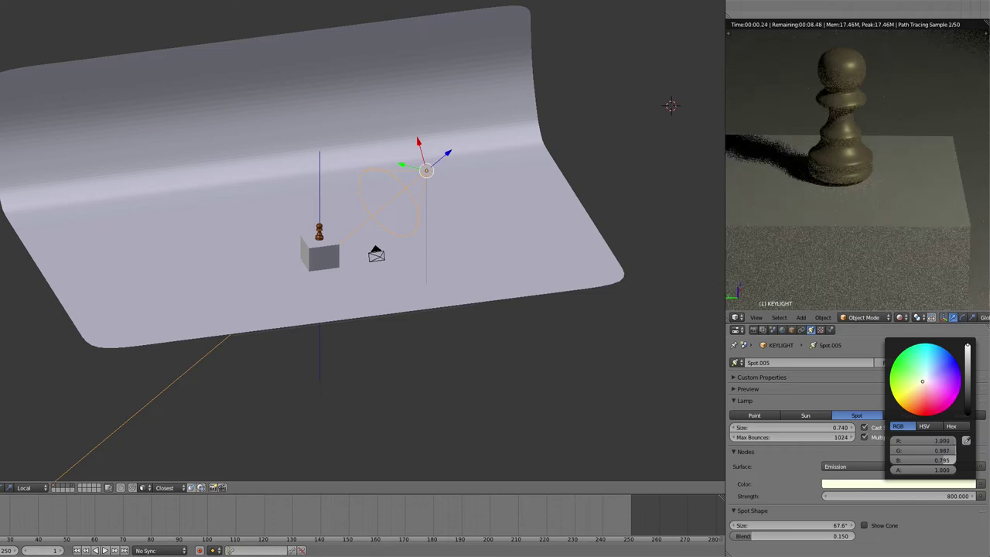
pyautogui.click(923, 379)
pyautogui.click(924, 381)
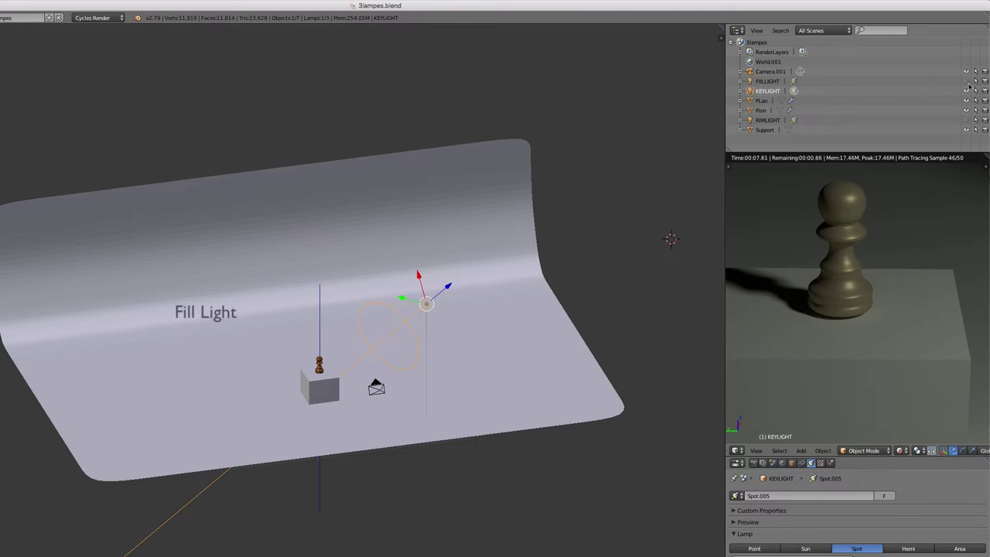
# - Toggle FILLIGHT visibility on, off and on to compare renders, then make it active
pyautogui.click(965, 81)
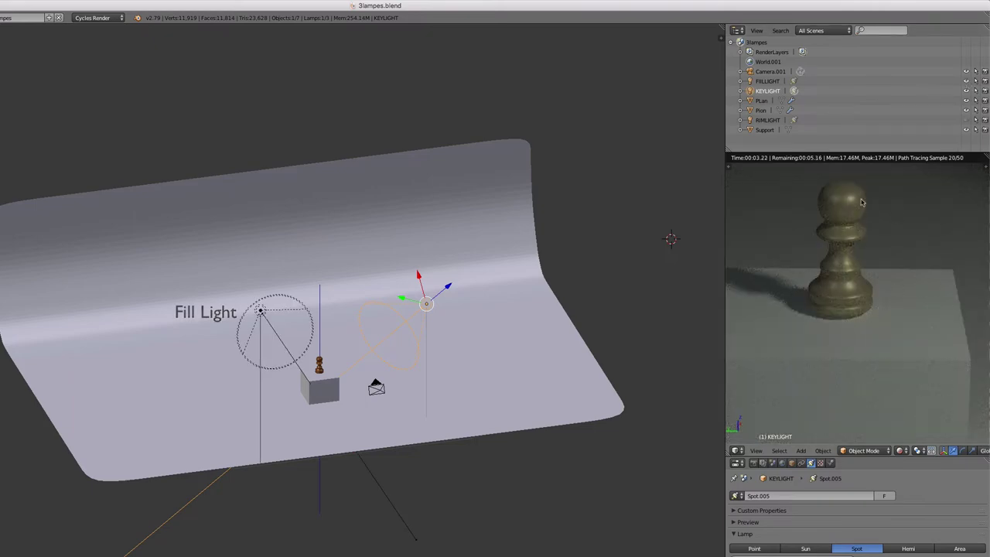
pyautogui.click(965, 80)
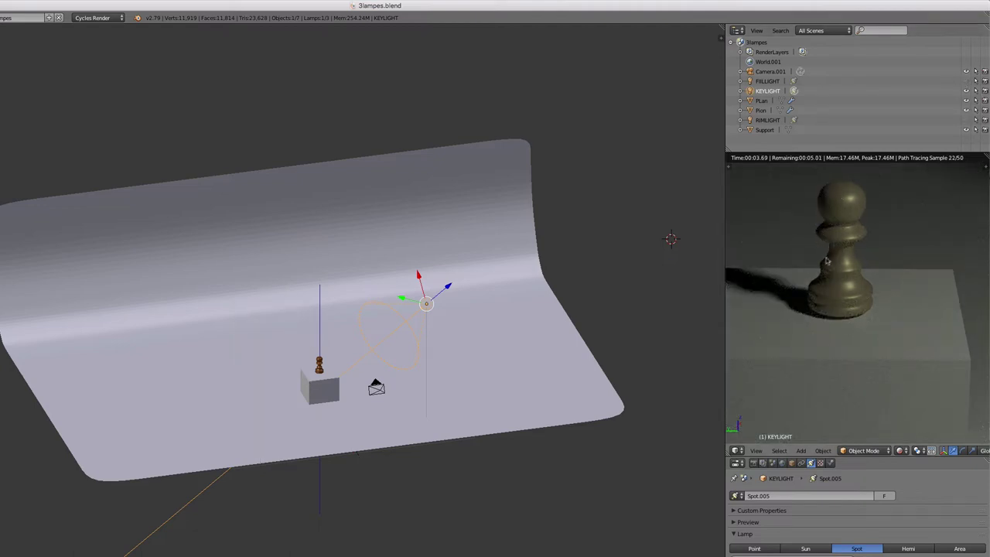
pyautogui.click(965, 81)
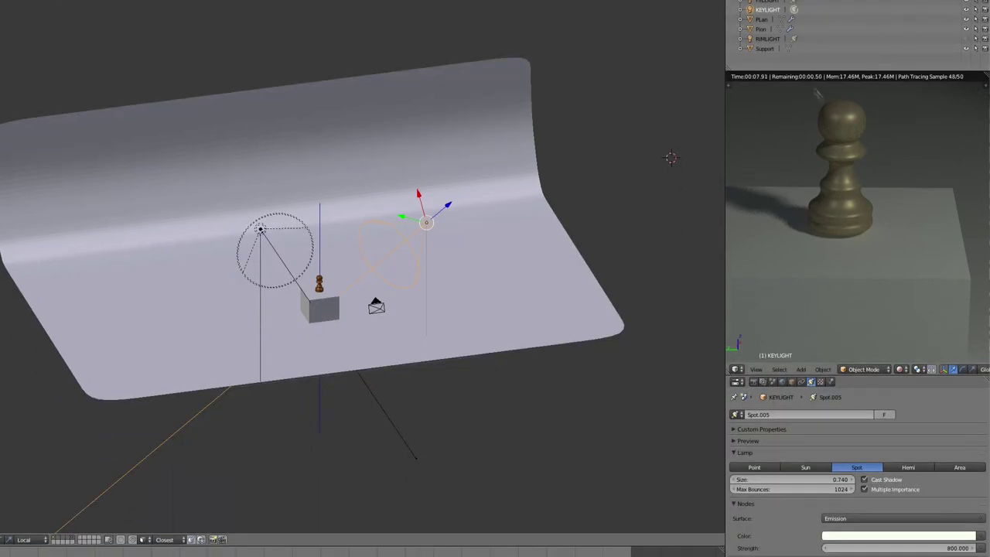
pyautogui.click(766, 2)
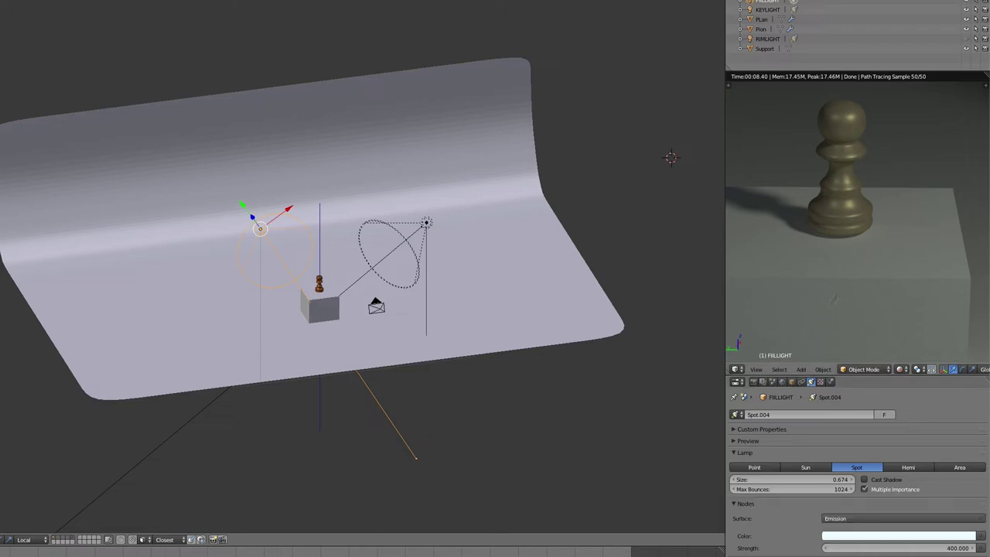
# - Orbit the rendered preview slightly, then look through the scene camera (Numpad 0)
pyautogui.moveTo(849, 252); pyautogui.dragTo(848, 243, button='middle')
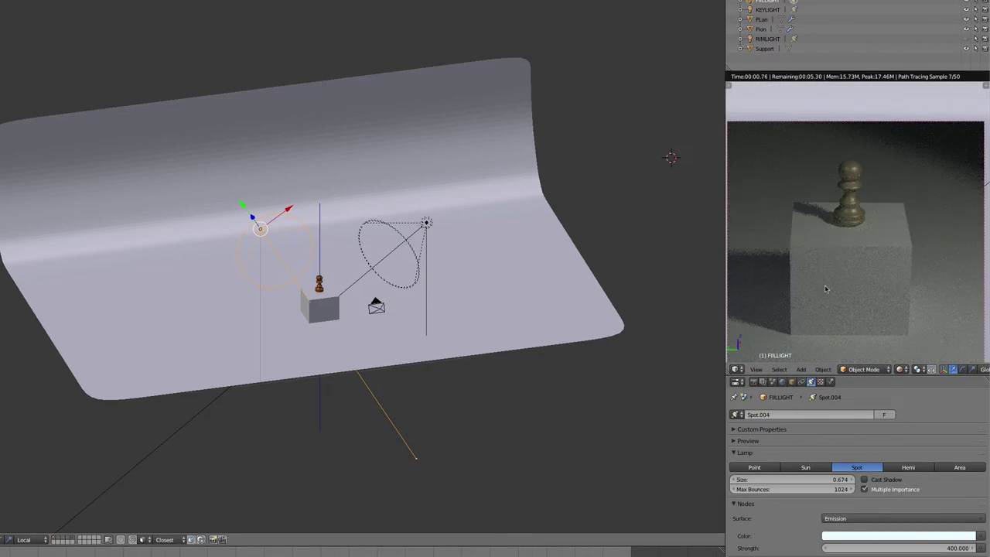
pyautogui.press('KP_0')
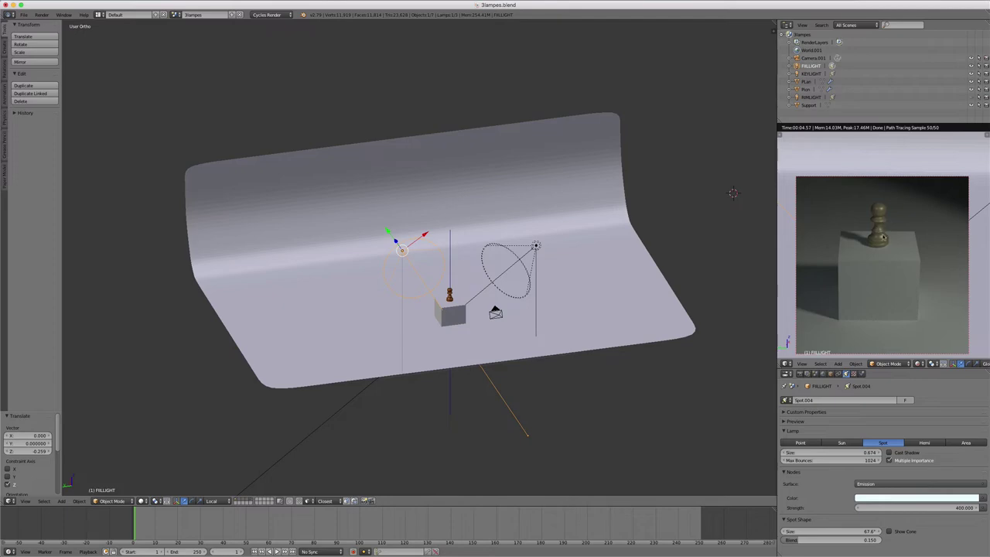
# - Zoom the view and turn the fill light's shadows on, then back off
pyautogui.scroll(1, 884, 239)
pyautogui.scroll(1, 884, 239)
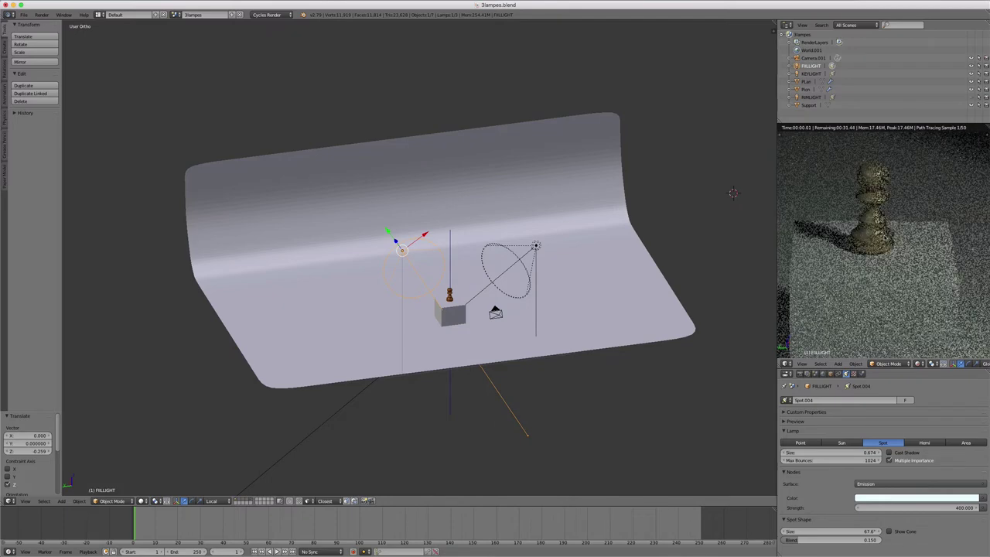
pyautogui.scroll(1, 884, 239)
pyautogui.scroll(-2, 881, 240)
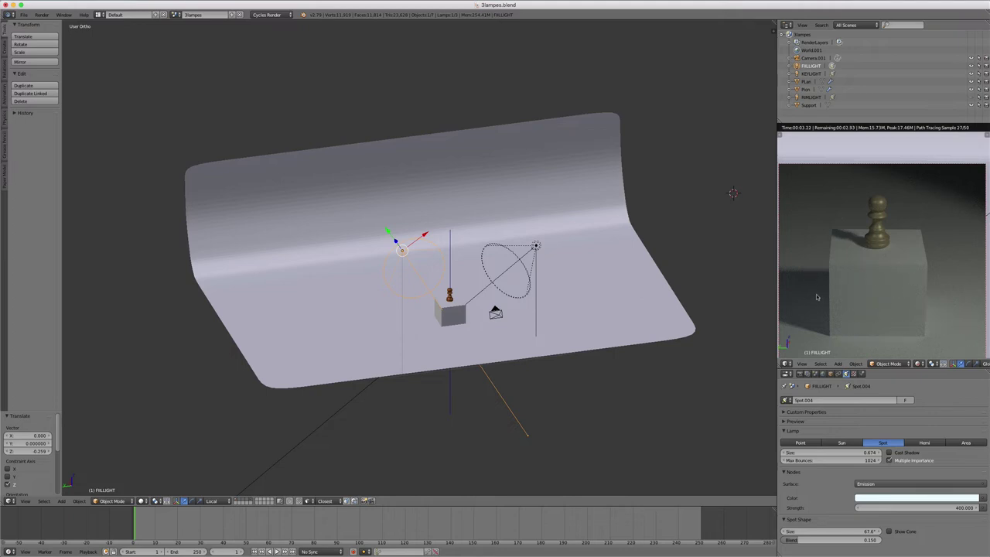
pyautogui.click(888, 452)
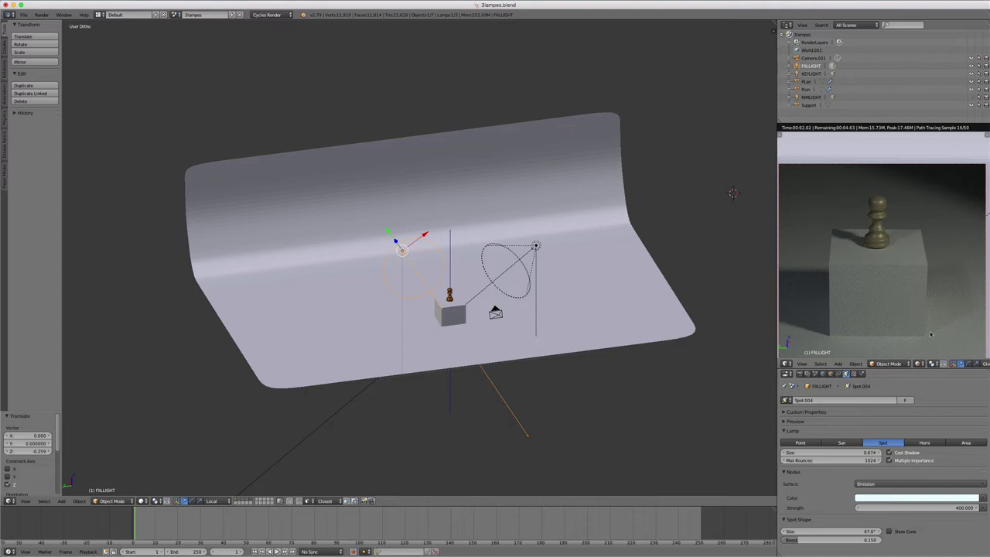
pyautogui.click(889, 452)
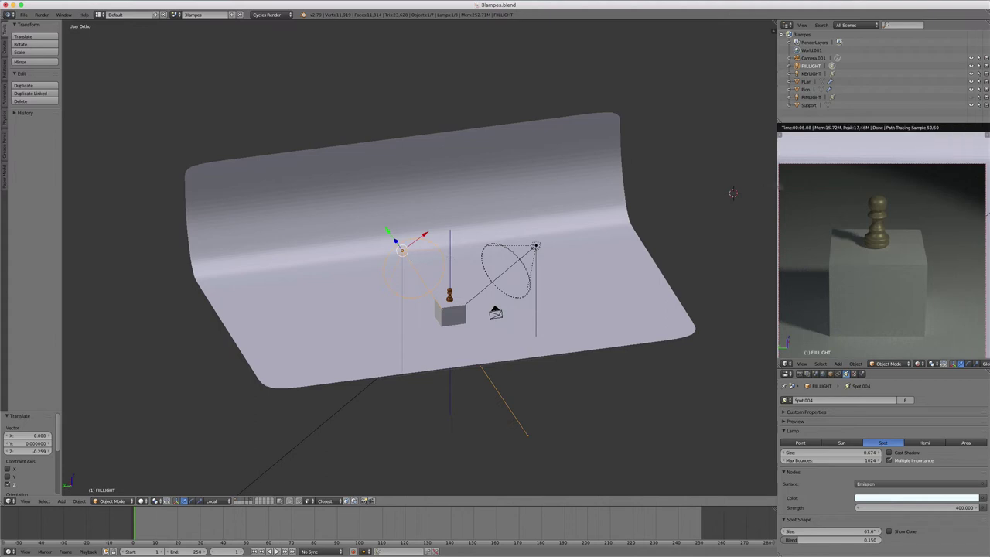
# - Orbit the preview to look from above, toggle the fill light and inspect its emission colour
pyautogui.moveTo(819, 186); pyautogui.dragTo(832, 224, button='middle')
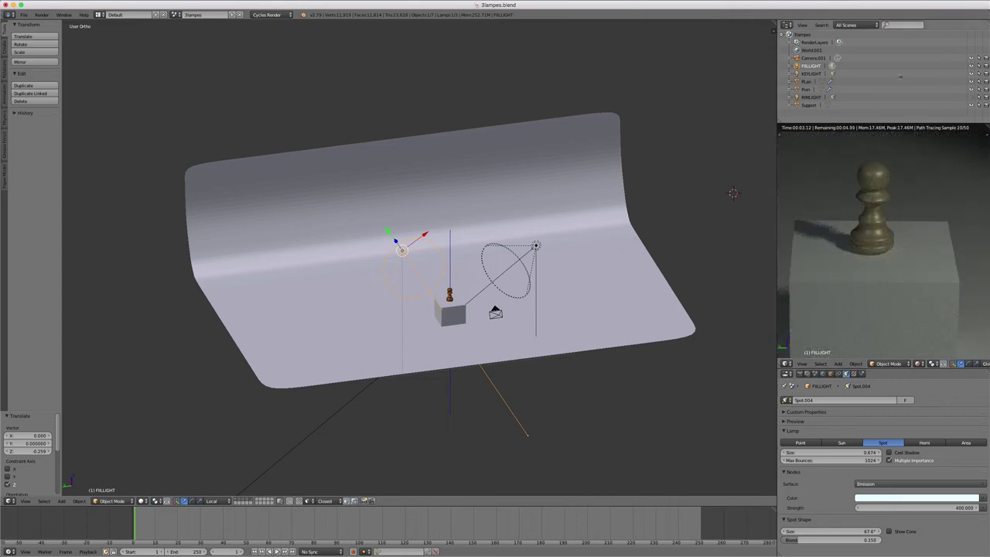
pyautogui.click(972, 65)
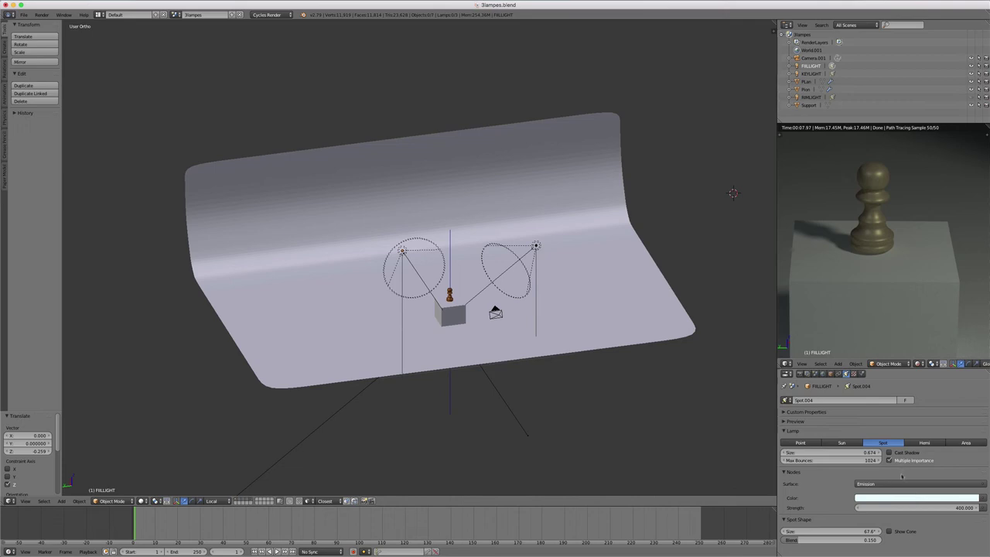
pyautogui.click(901, 498)
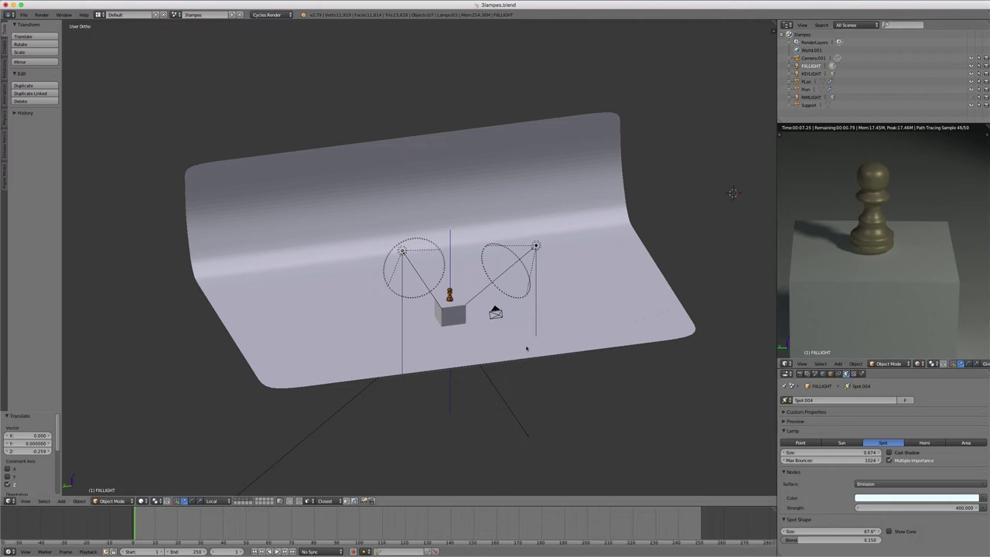
pyautogui.press('KP_7')
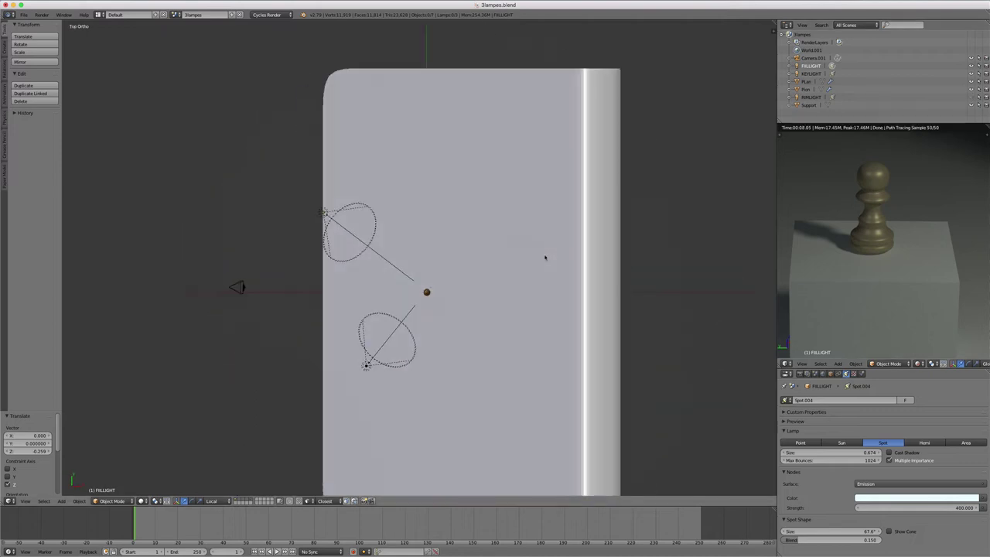
pyautogui.scroll(2, 423, 299)
pyautogui.scroll(2, 423, 300)
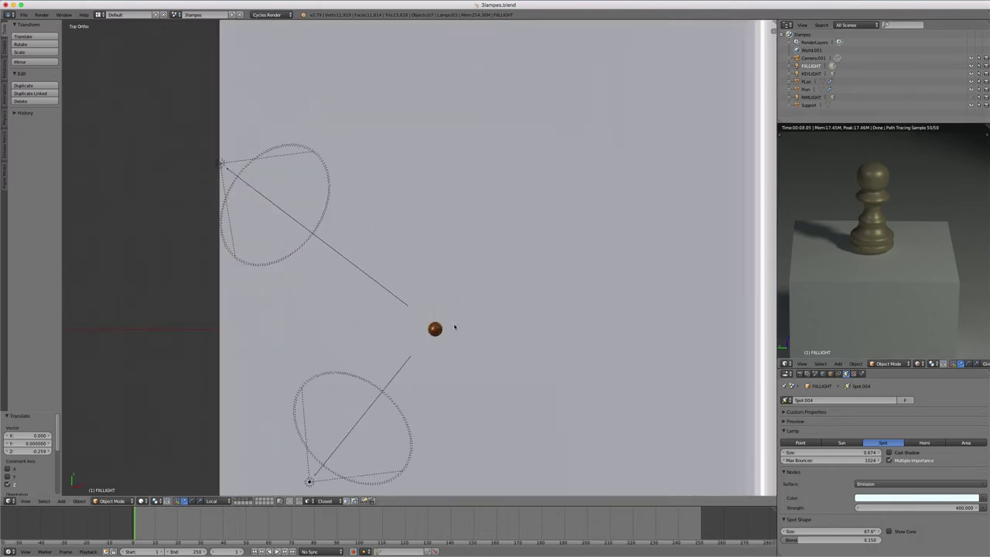
pyautogui.moveTo(471, 364)
pyautogui.keyDown('shift'); pyautogui.mouseDown(button='middle')
pyautogui.moveTo(532, 310)
pyautogui.moveTo(576, 307)
pyautogui.mouseUp(button='middle'); pyautogui.keyUp('shift')
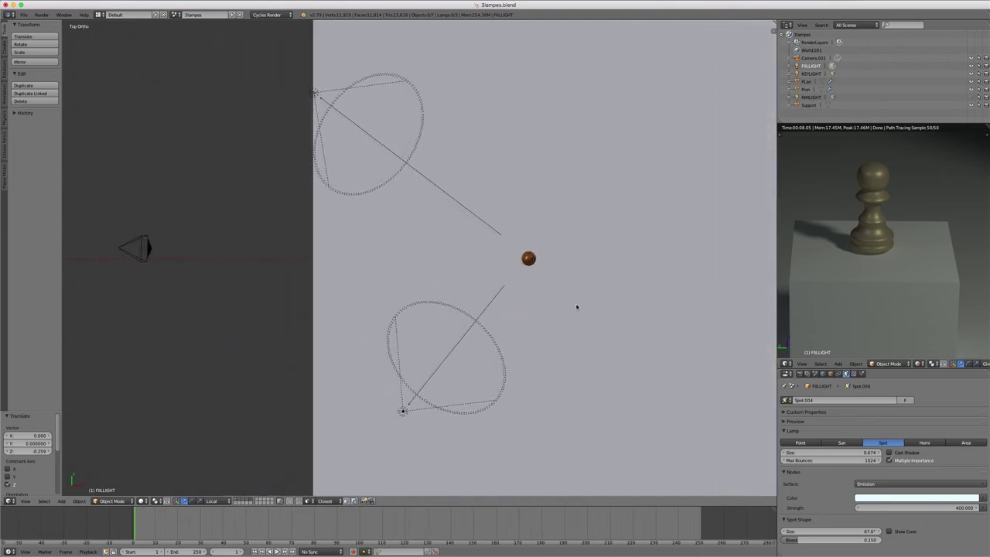
pyautogui.scroll(3, 542, 263)
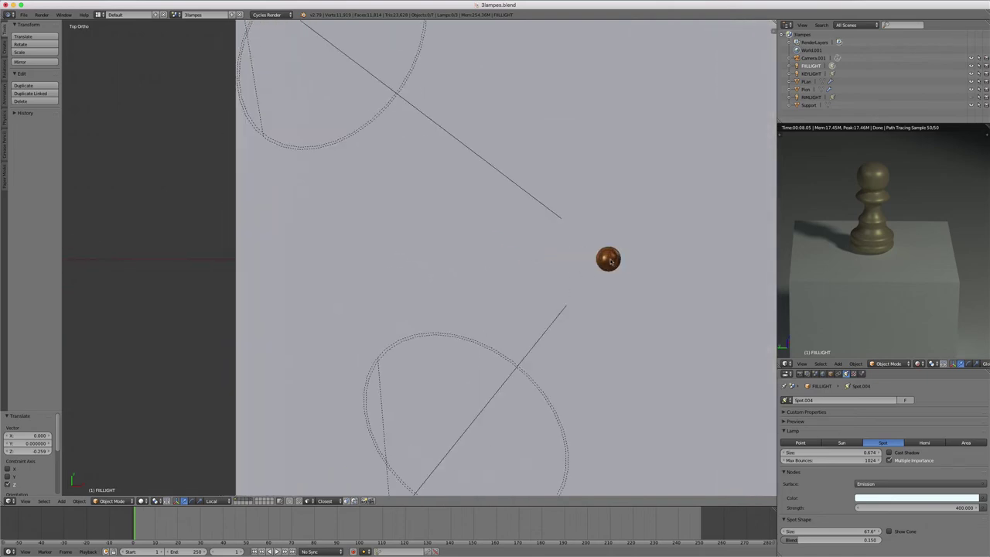
pyautogui.moveTo(533, 299); pyautogui.dragTo(634, 255, button='middle')
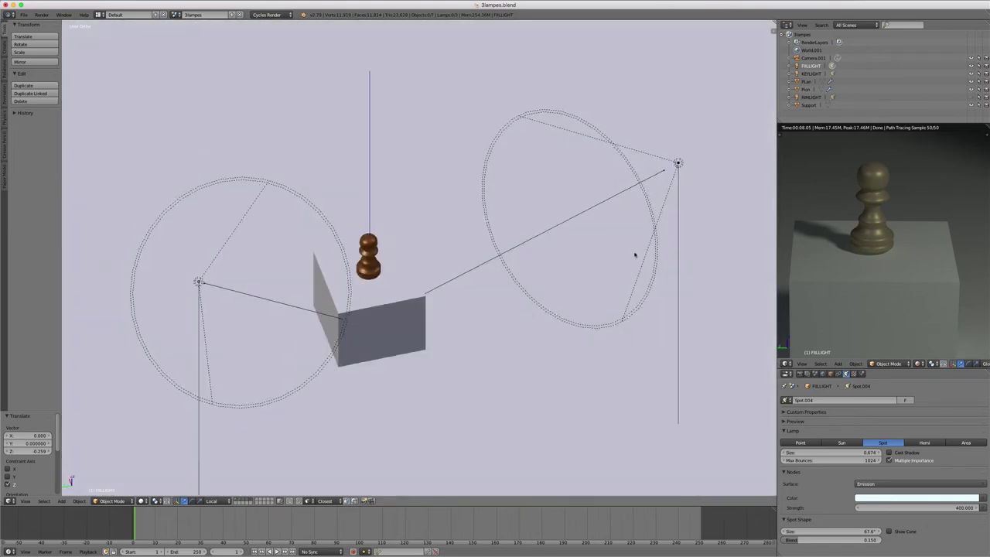
pyautogui.scroll(-5, 562, 330)
pyautogui.moveTo(500, 366); pyautogui.dragTo(521, 299, button='middle')
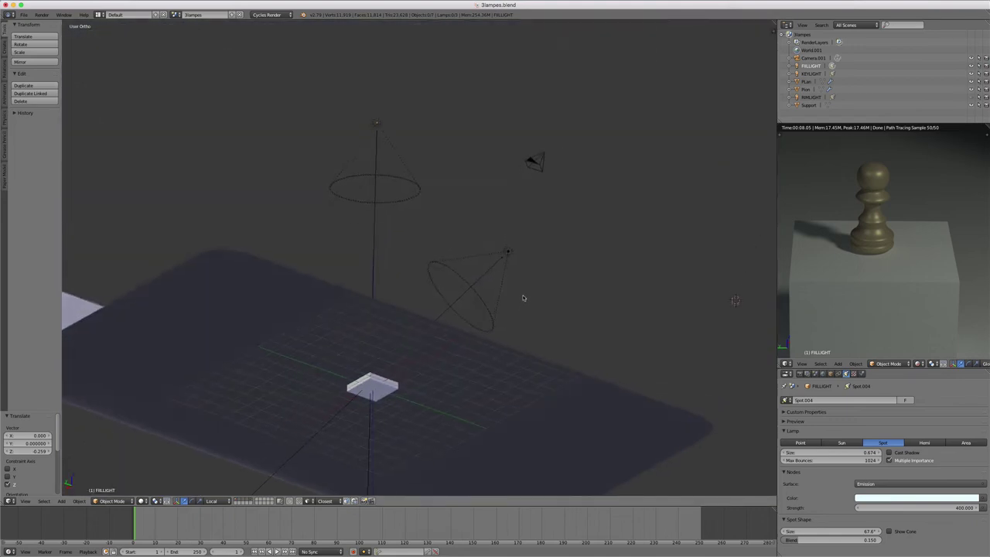
pyautogui.moveTo(481, 352)
pyautogui.mouseDown(button='middle')
pyautogui.moveTo(440, 410)
pyautogui.moveTo(466, 307)
pyautogui.mouseUp(button='middle')
pyautogui.scroll(-4, 444, 358)
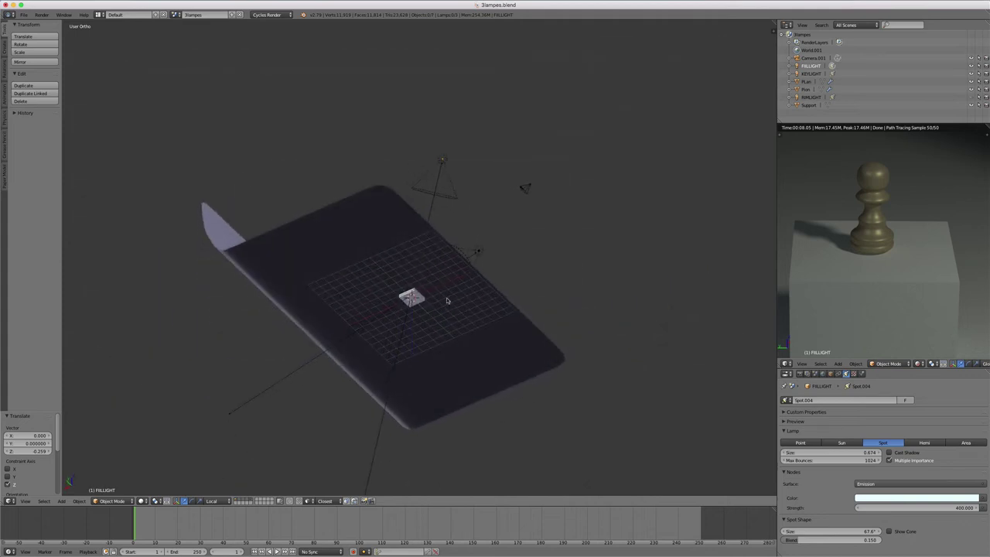
pyautogui.scroll(2, 431, 289)
pyautogui.scroll(2, 430, 288)
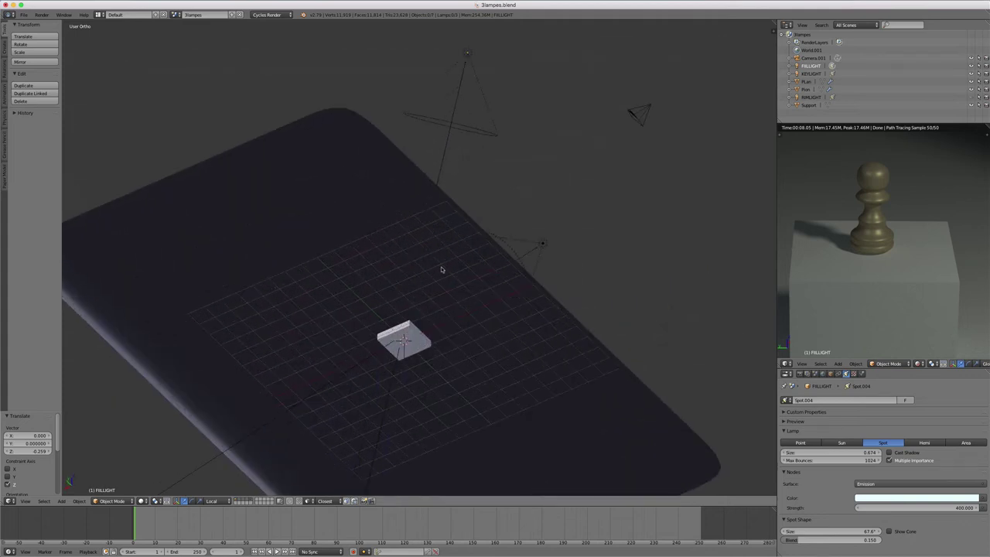
pyautogui.moveTo(453, 257)
pyautogui.mouseDown(button='middle')
pyautogui.moveTo(462, 249)
pyautogui.moveTo(448, 287)
pyautogui.moveTo(389, 329)
pyautogui.moveTo(418, 325)
pyautogui.mouseUp(button='middle')
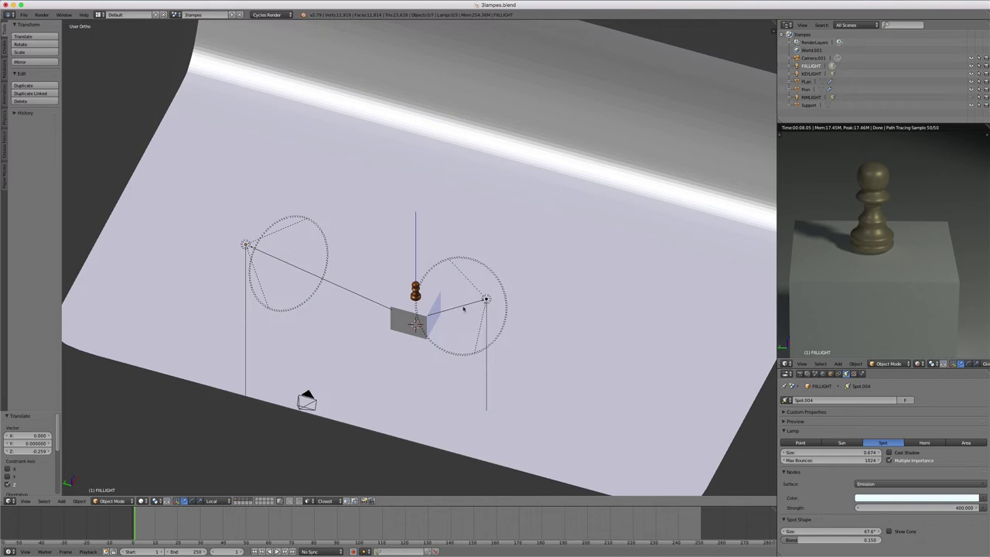
# - In top view, duplicate KEYLIGHT and rotate the copy's cone
pyautogui.press('KP_7')
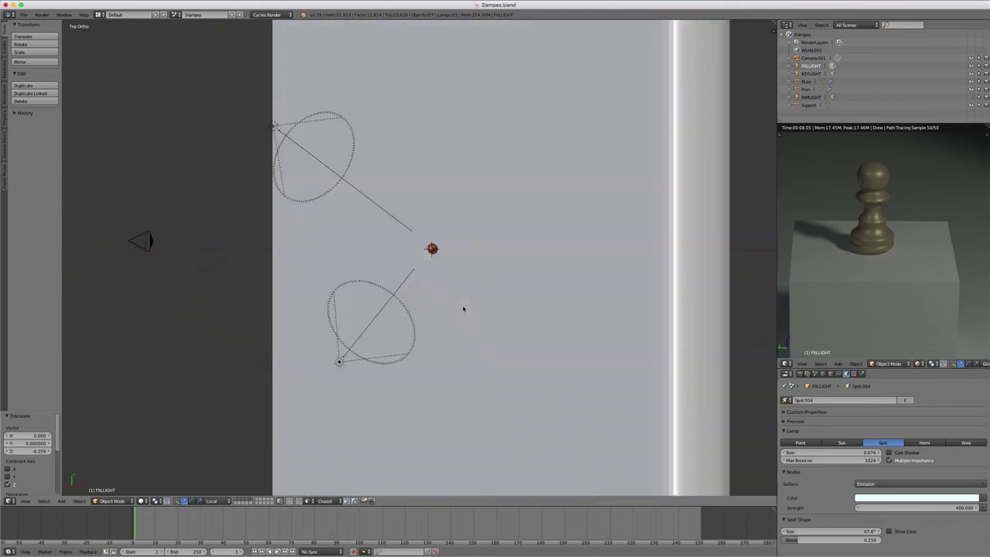
pyautogui.rightClick(369, 329)
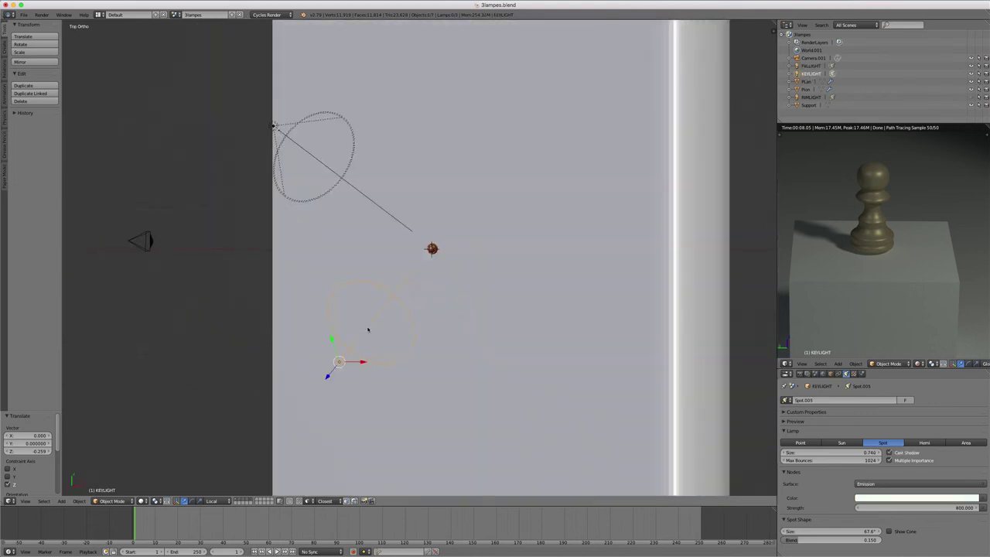
pyautogui.hotkey('shift', 'd')
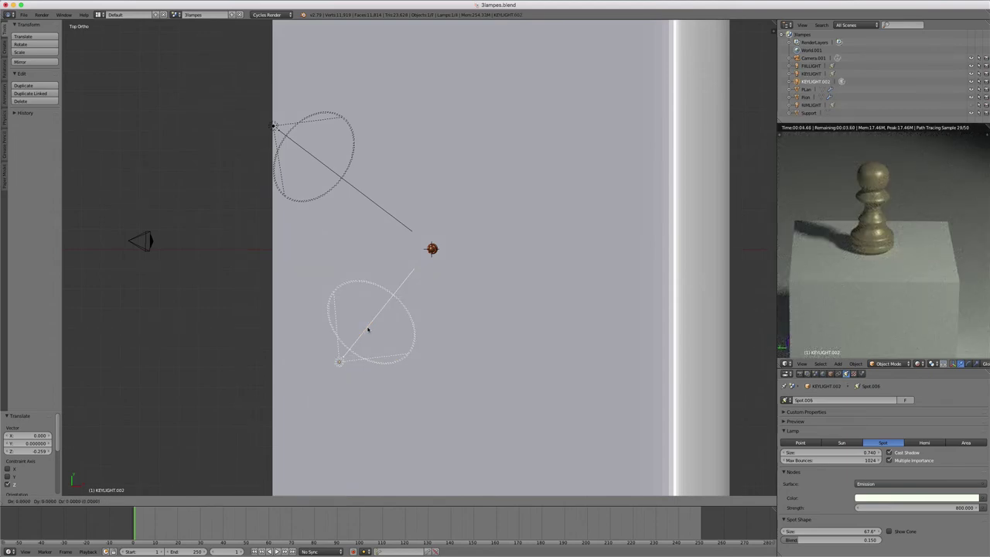
pyautogui.press('r')
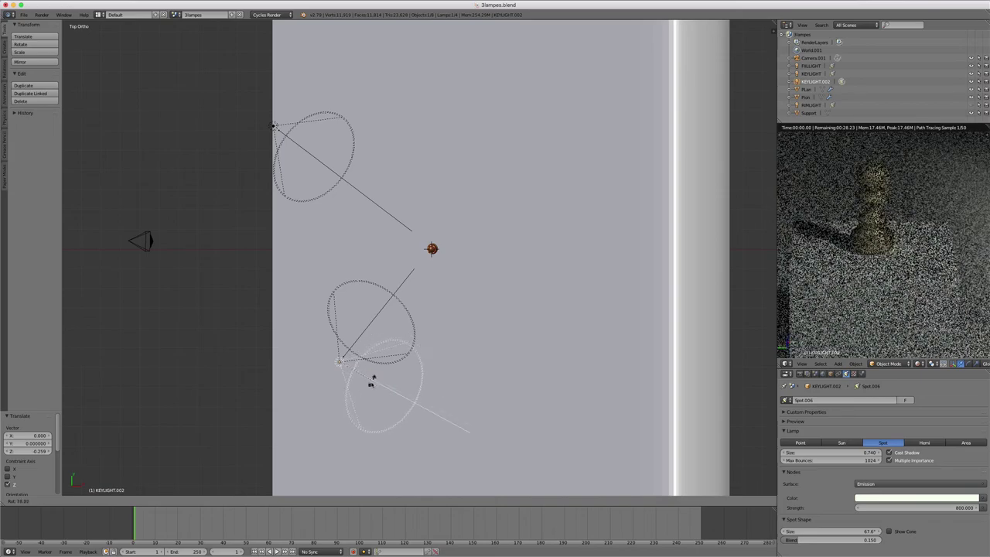
pyautogui.click(370, 387)
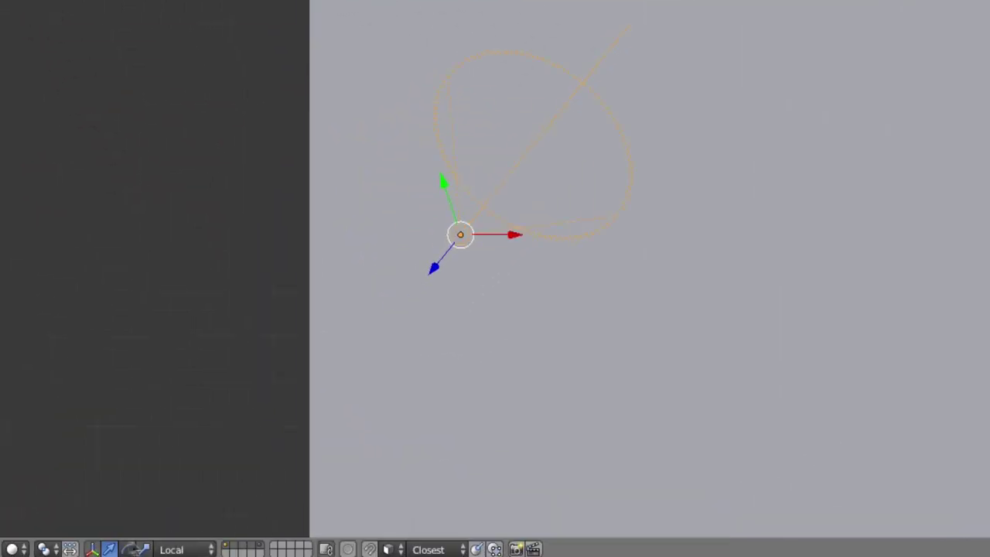
# - Set the pivot to 3D Cursor, swing the copy around the pawn, then delete KEYLIGHT.002
pyautogui.click(47, 549)
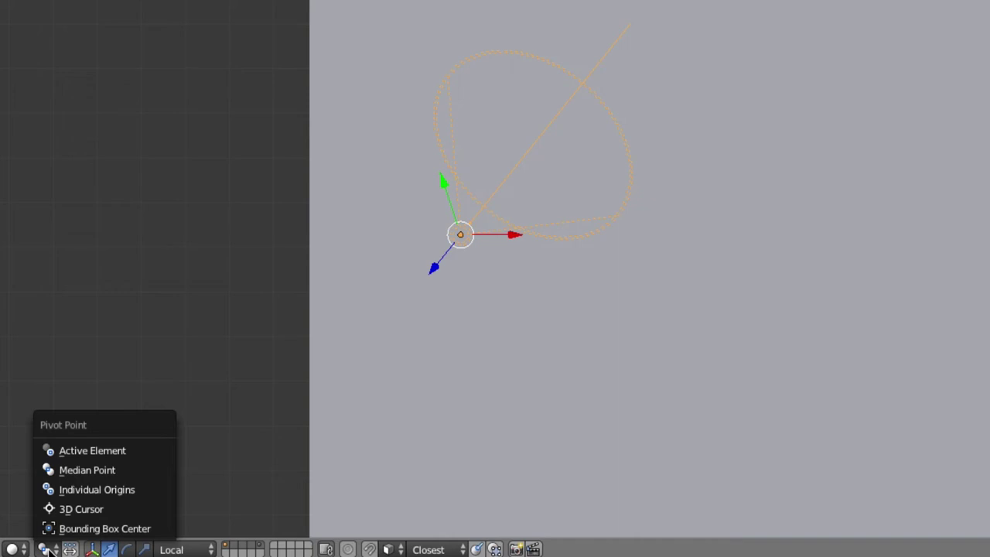
pyautogui.click(76, 510)
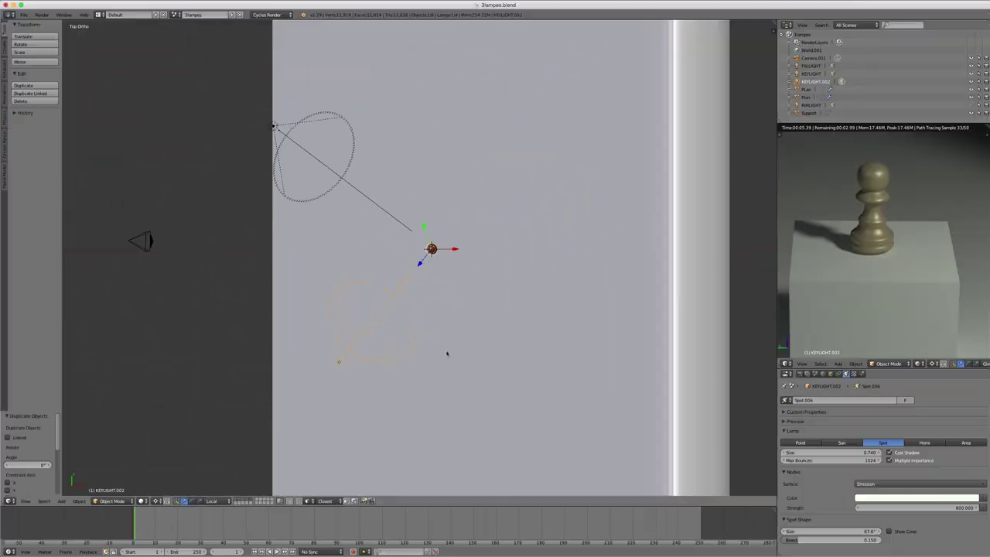
pyautogui.press('r')
pyautogui.press('x')
pyautogui.press('r')
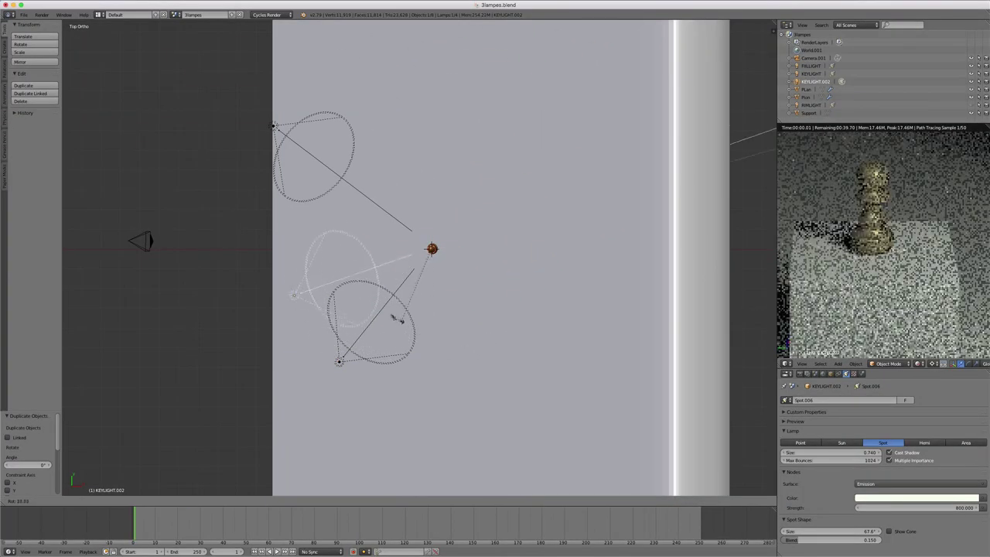
pyautogui.click(363, 262)
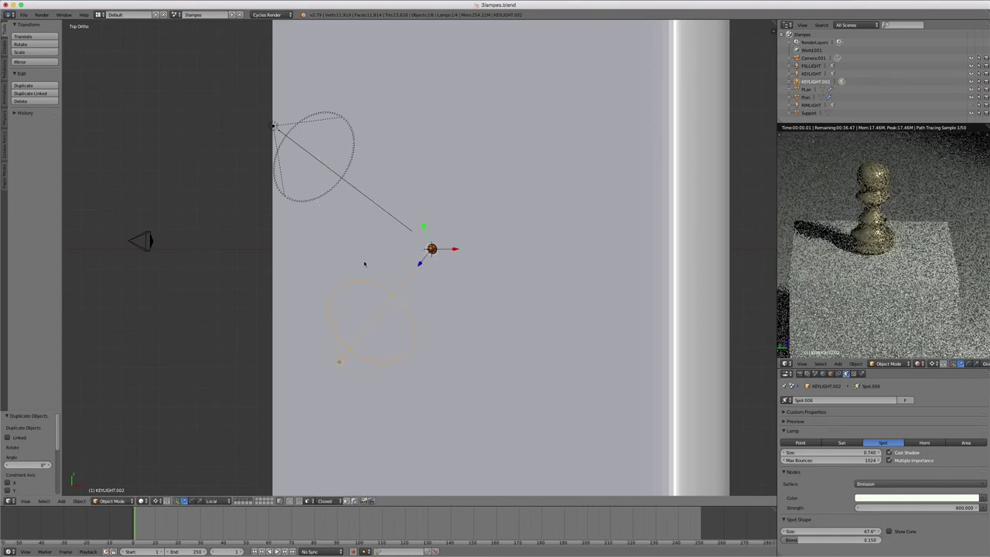
pyautogui.rightClick(814, 82)
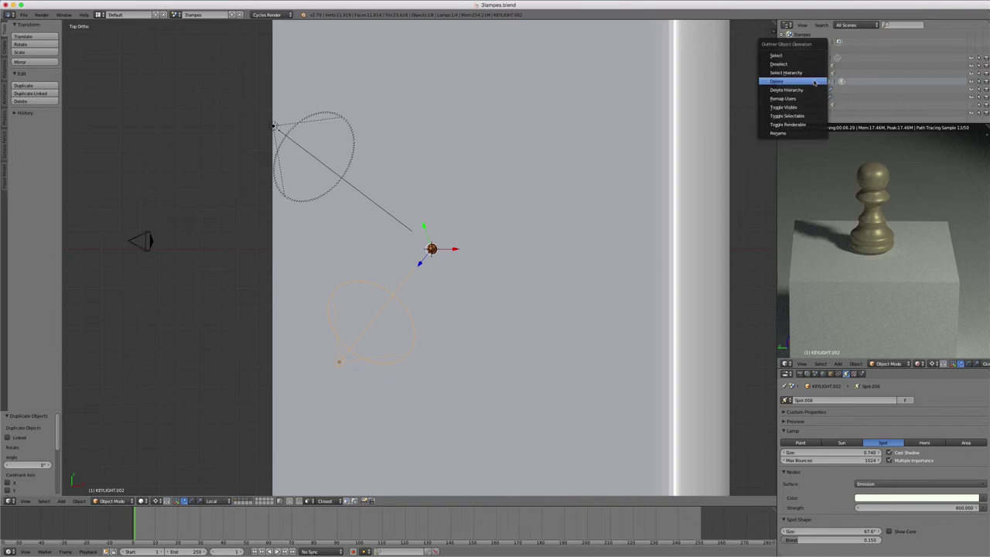
pyautogui.click(808, 93)
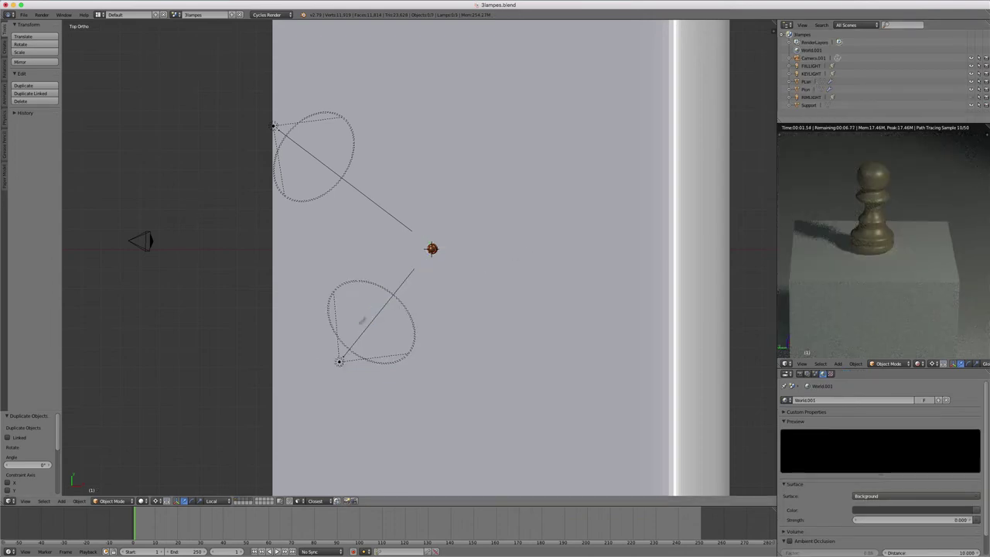
# - Orbit the scene and set the pivot point back to Median Point
pyautogui.moveTo(363, 321)
pyautogui.mouseDown(button='middle')
pyautogui.moveTo(384, 336)
pyautogui.moveTo(336, 381)
pyautogui.mouseUp(button='middle')
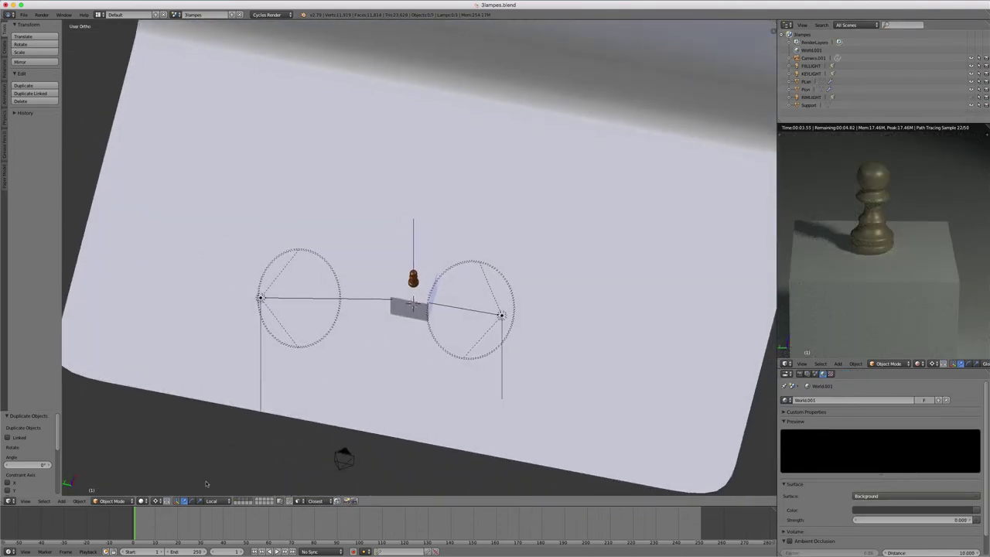
pyautogui.click(157, 501)
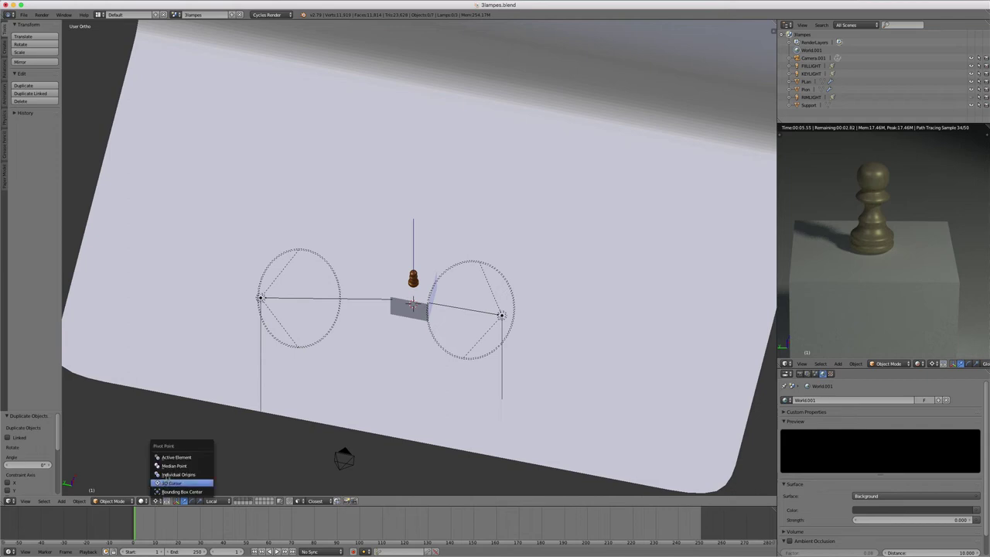
pyautogui.click(174, 466)
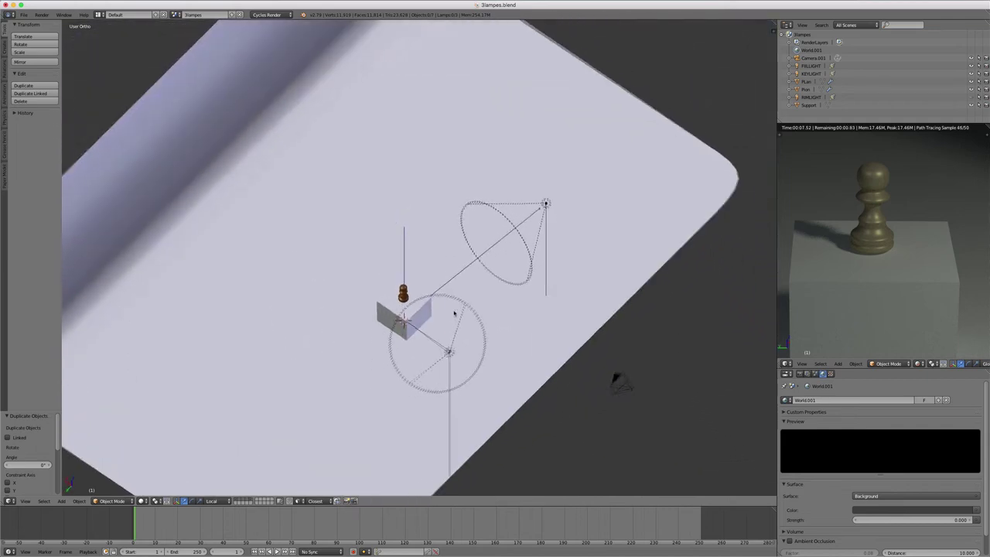
pyautogui.moveTo(421, 315); pyautogui.dragTo(493, 229, button='middle')
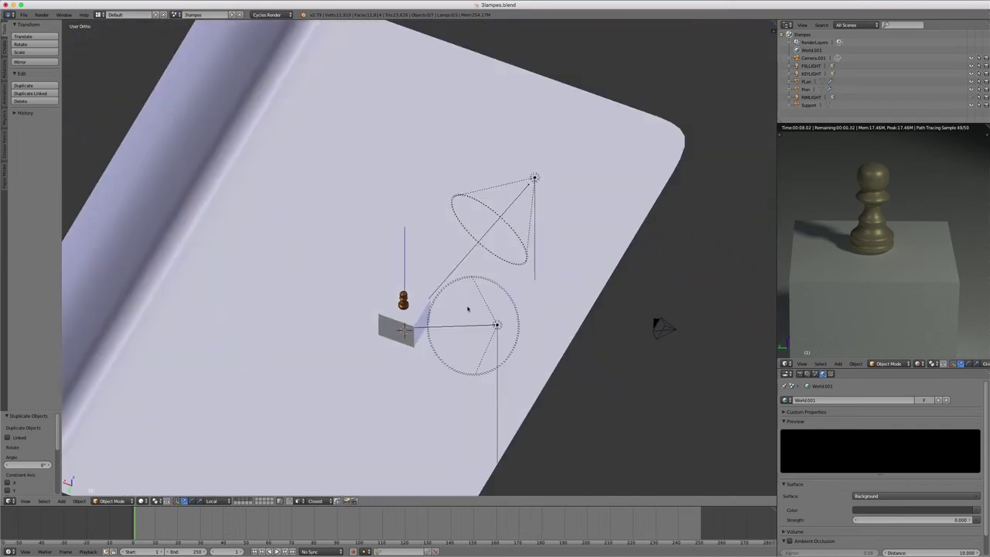
# - Select KEYLIGHT, set Global transform orientation, and orbit round to a front view
pyautogui.rightClick(491, 229)
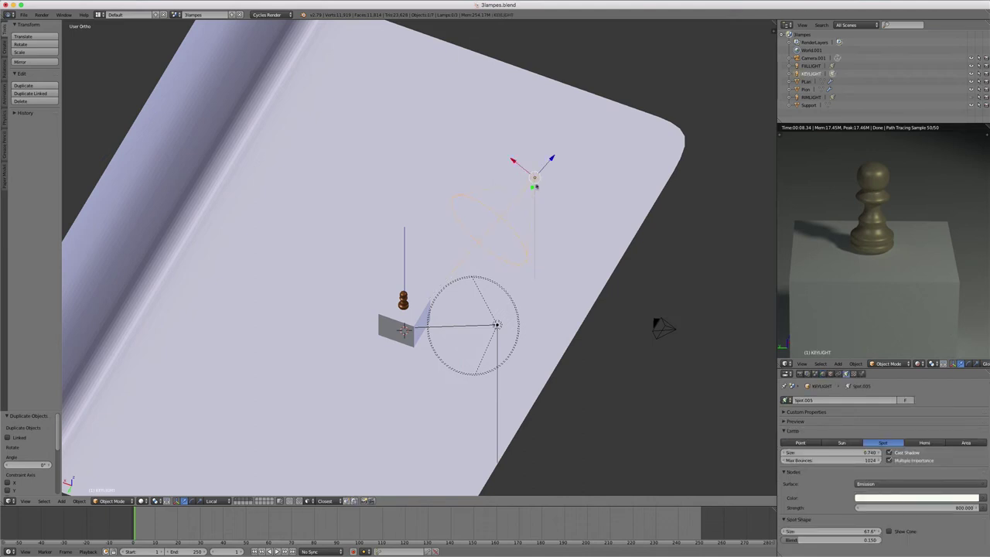
pyautogui.click(215, 501)
pyautogui.click(215, 493)
pyautogui.moveTo(559, 252)
pyautogui.mouseDown(button='middle')
pyautogui.moveTo(574, 243)
pyautogui.moveTo(552, 229)
pyautogui.moveTo(541, 202)
pyautogui.mouseUp(button='middle')
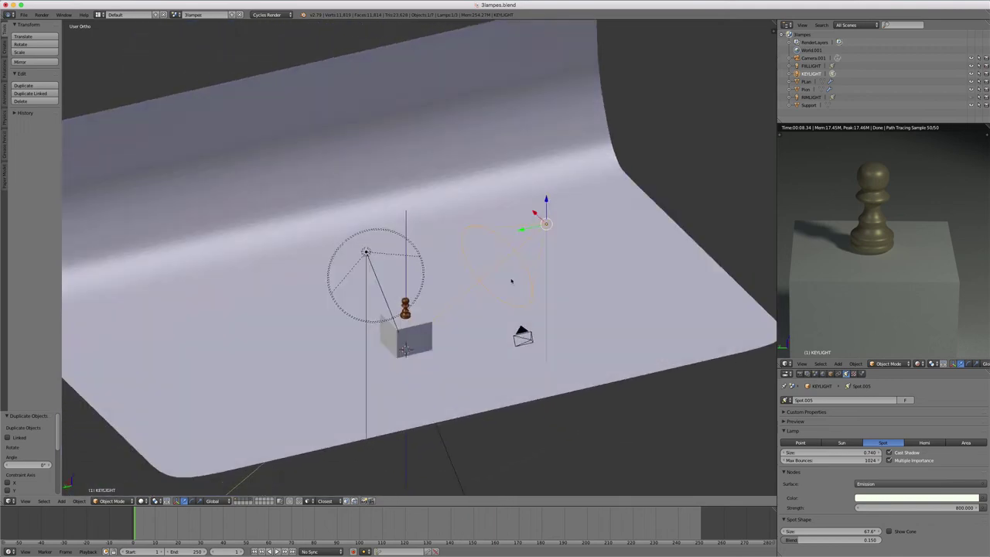
pyautogui.moveTo(511, 281); pyautogui.dragTo(497, 277, button='middle')
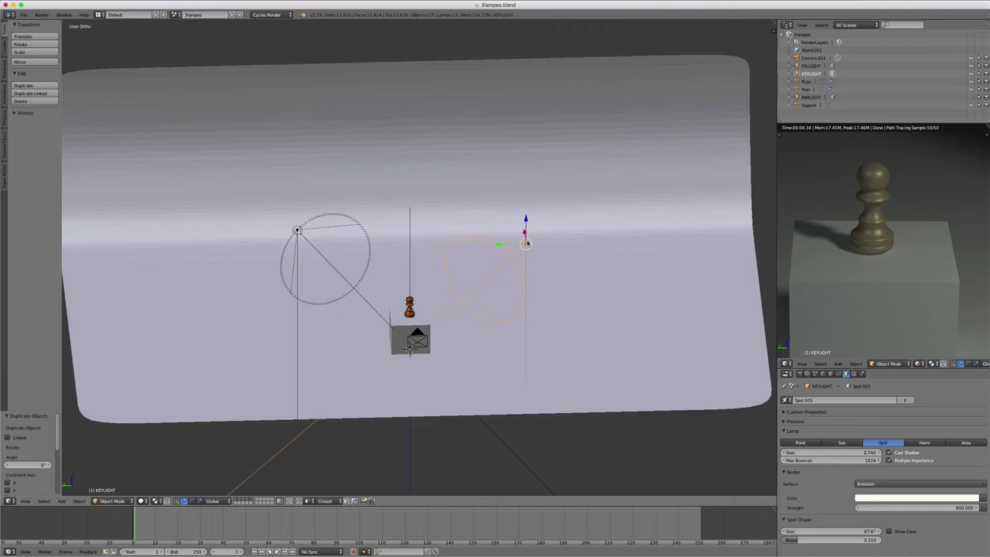
pyautogui.moveTo(459, 352)
pyautogui.mouseDown(button='middle')
pyautogui.moveTo(454, 326)
pyautogui.moveTo(444, 340)
pyautogui.mouseUp(button='middle')
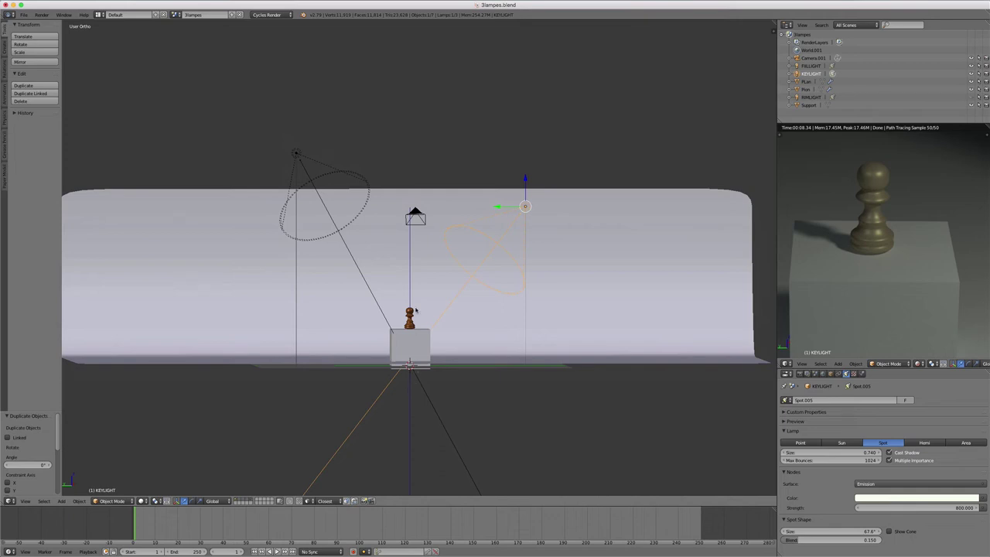
# - With Local orientation, slide KEYLIGHT 0.149 along its local Z, then select FILLLIGHT
pyautogui.click(212, 501)
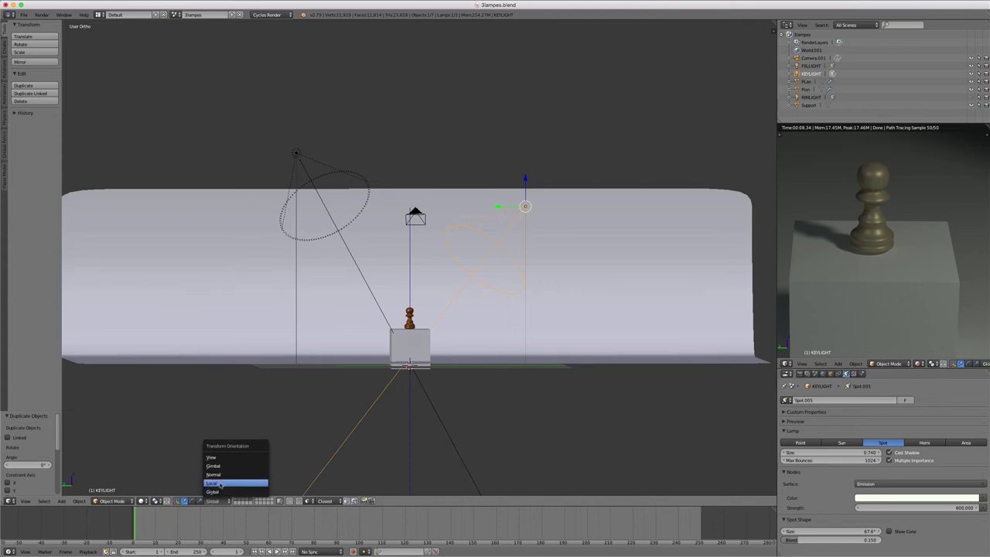
pyautogui.click(230, 479)
pyautogui.moveTo(477, 313); pyautogui.dragTo(561, 248, button='middle')
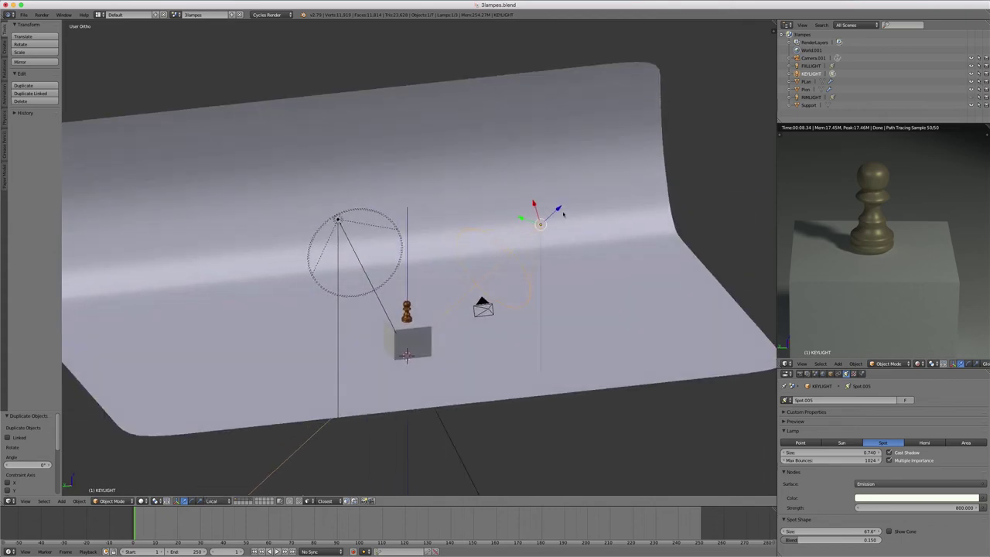
pyautogui.moveTo(564, 214); pyautogui.dragTo(557, 210)
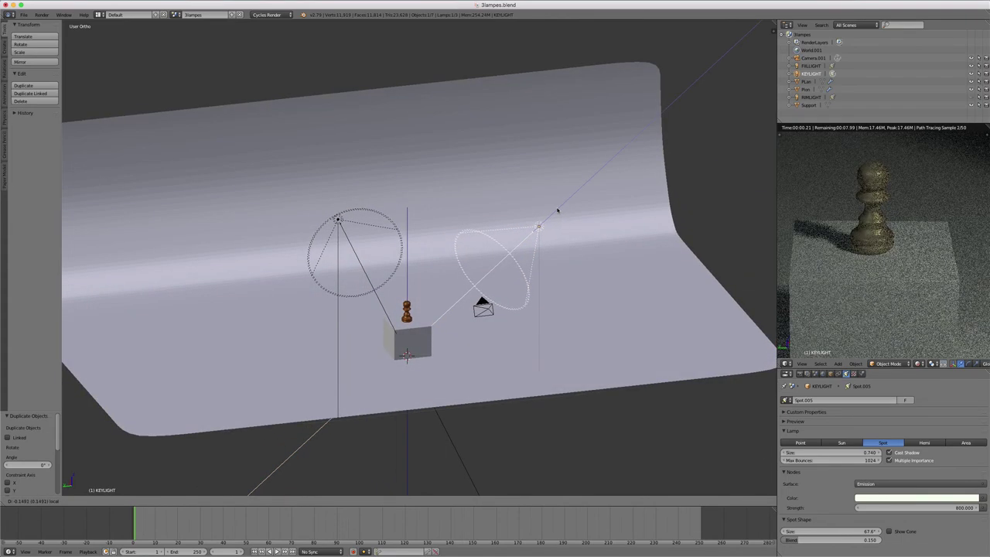
pyautogui.click(556, 210)
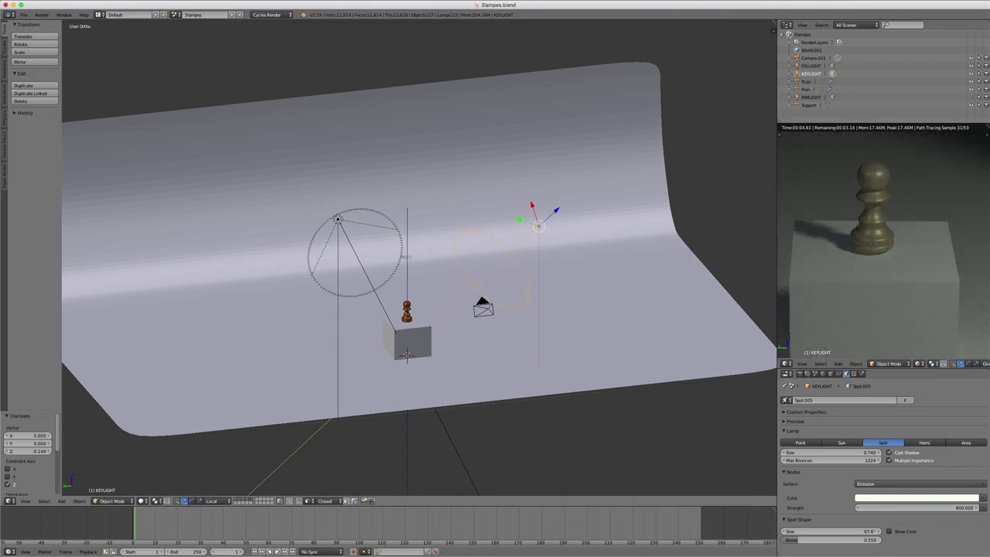
pyautogui.rightClick(346, 235)
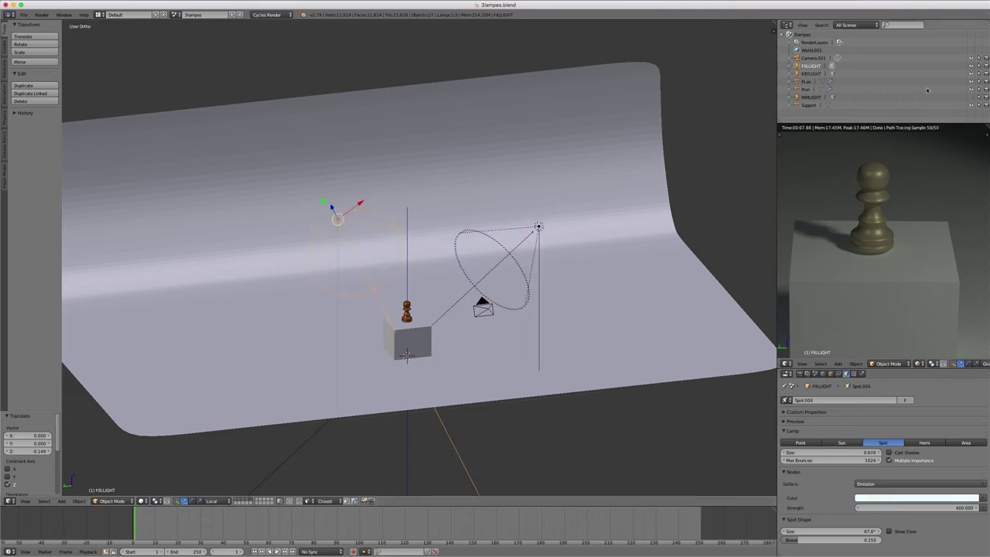
# - Unhide and select RIMLIGHT, then hide and show it again to compare the preview
pyautogui.click(971, 96)
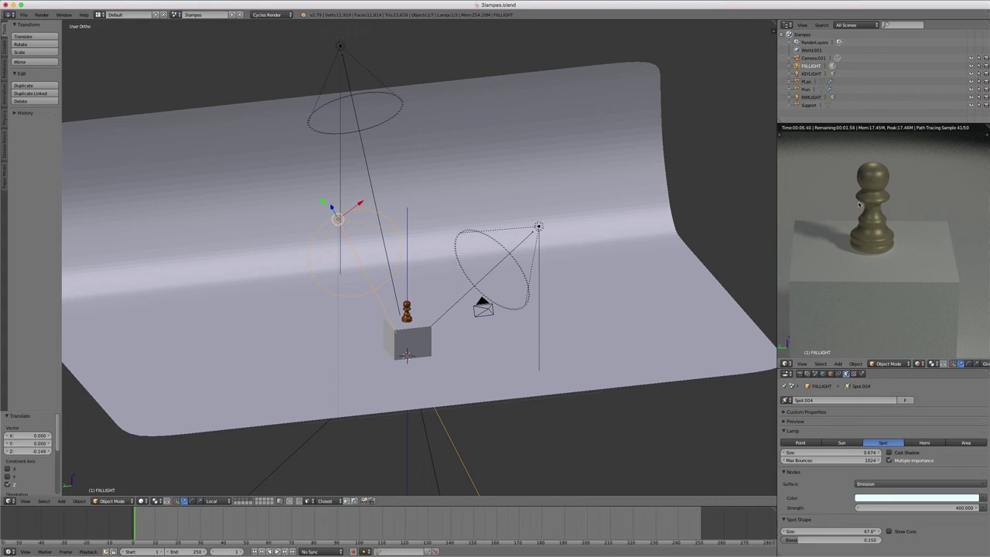
pyautogui.click(811, 97)
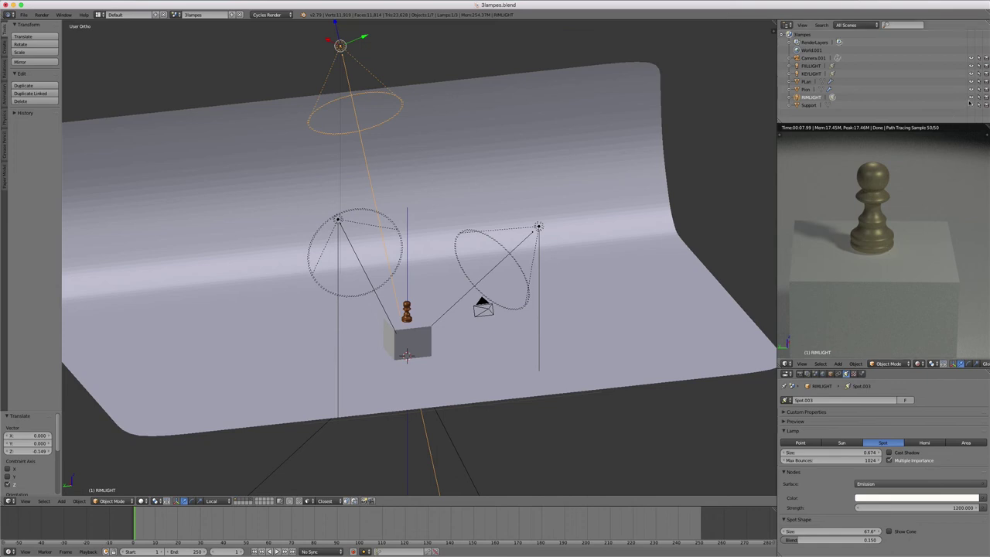
pyautogui.click(971, 97)
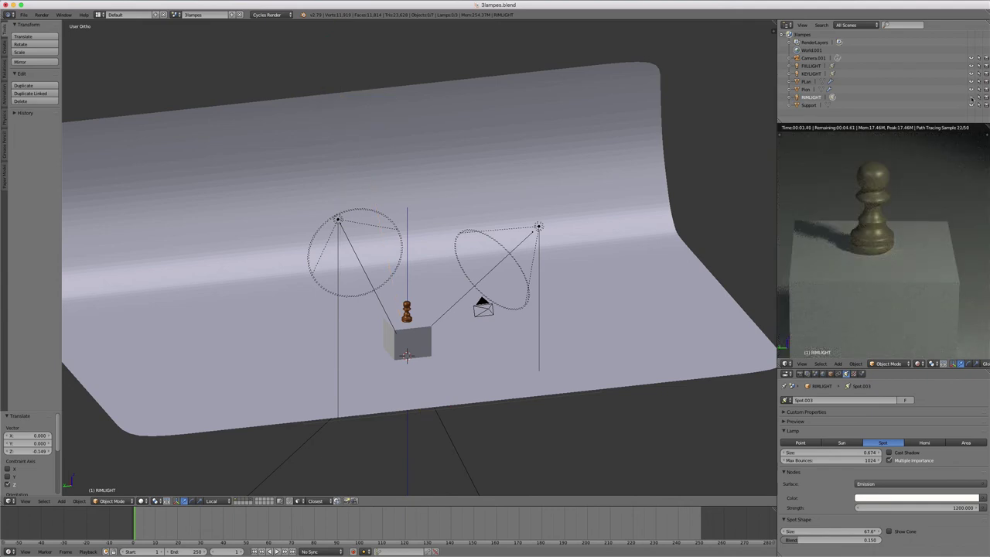
pyautogui.click(971, 98)
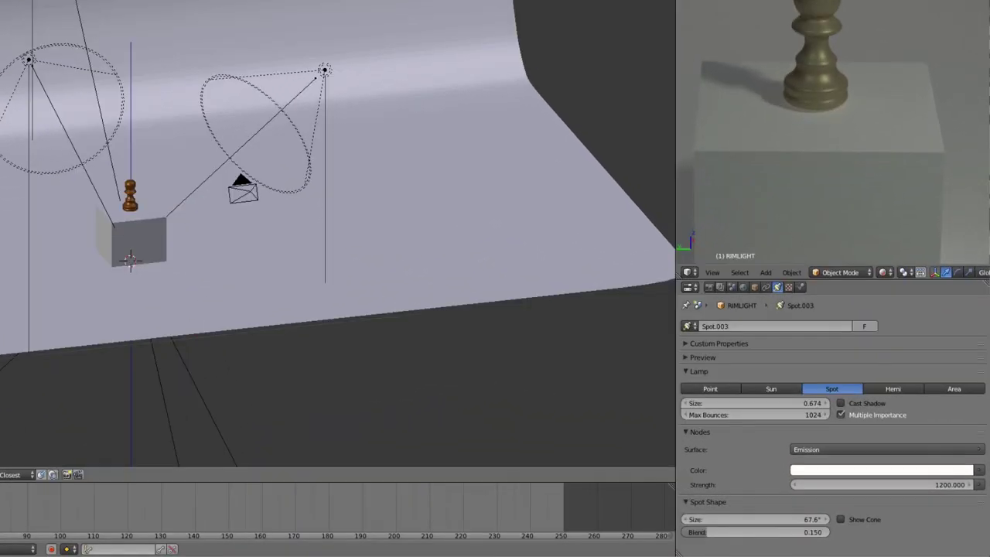
# - Enable world ambient occlusion, try factors around 0.58 and 0.35, then disable it
pyautogui.click(743, 287)
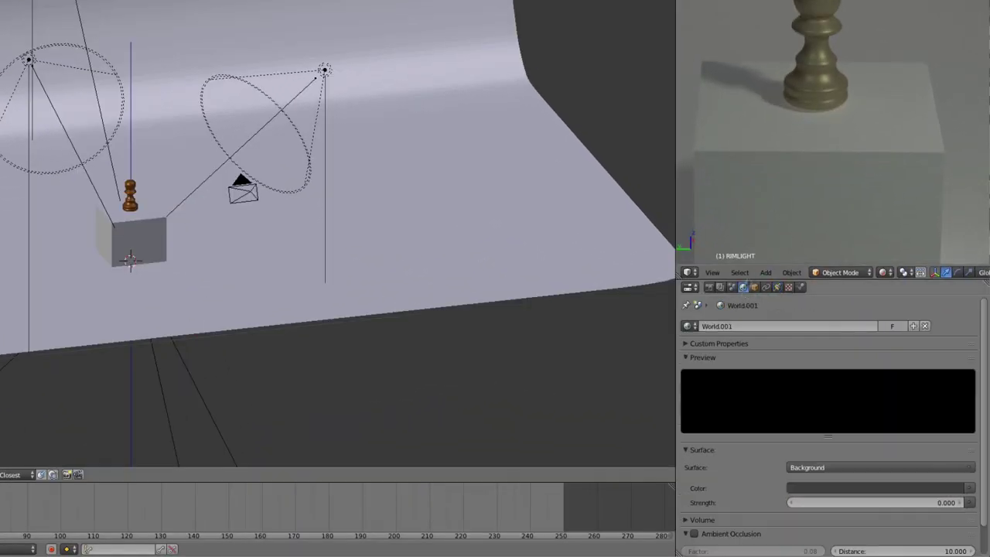
pyautogui.click(694, 534)
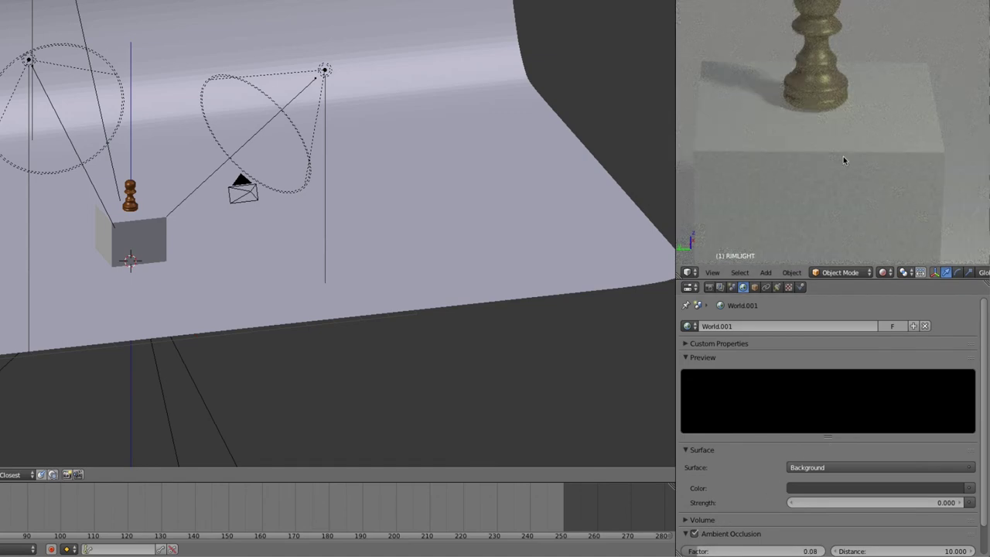
pyautogui.scroll(-2, 729, 508)
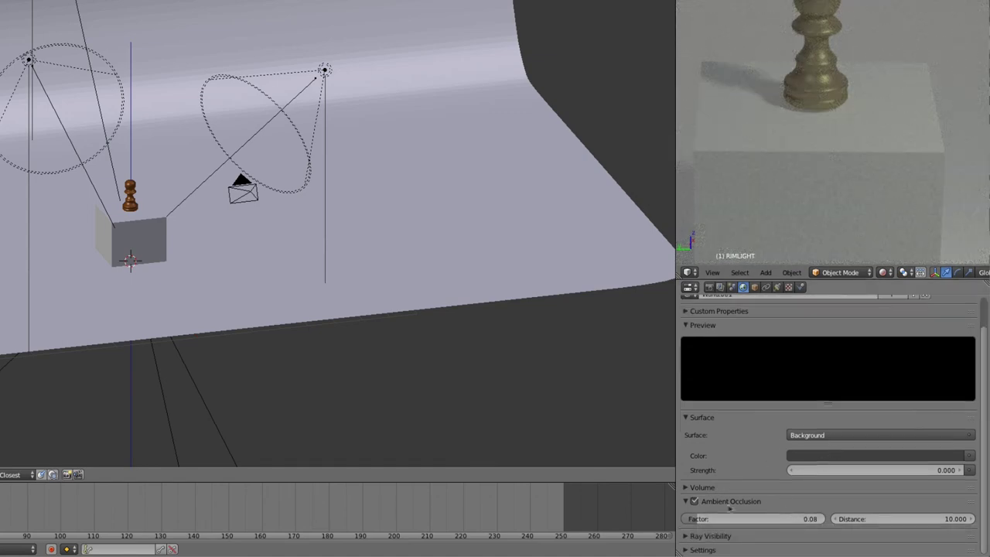
pyautogui.moveTo(703, 519); pyautogui.dragTo(822, 519)
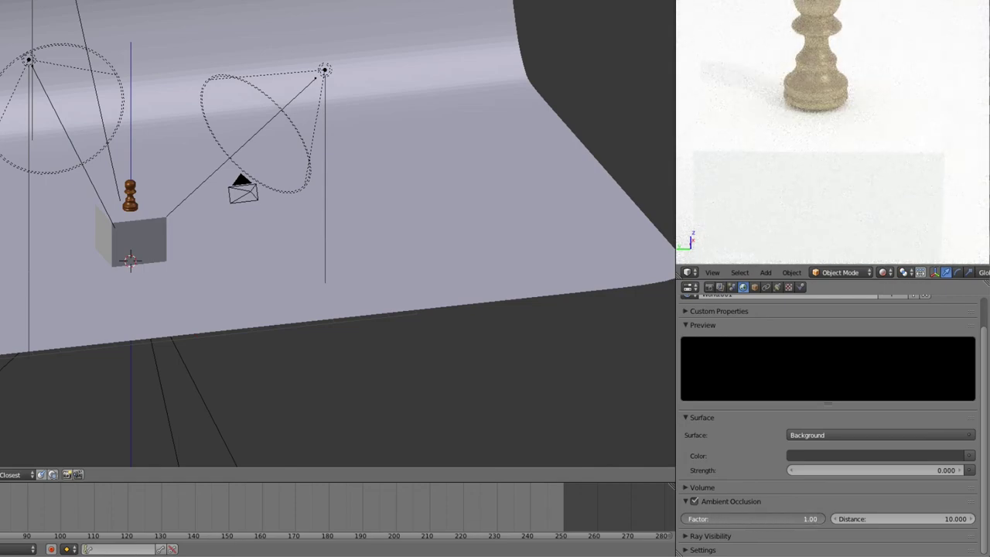
pyautogui.moveTo(822, 519); pyautogui.dragTo(736, 523)
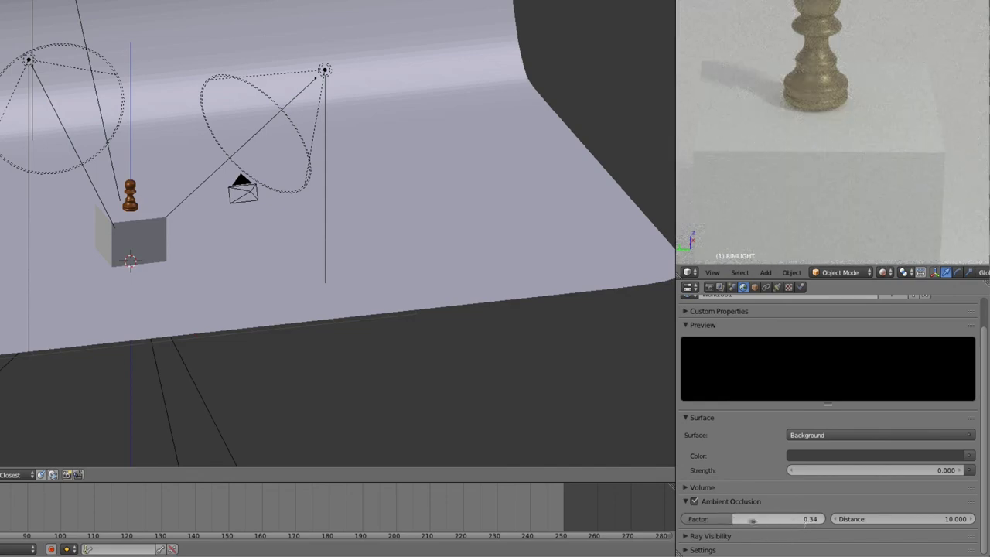
pyautogui.click(695, 502)
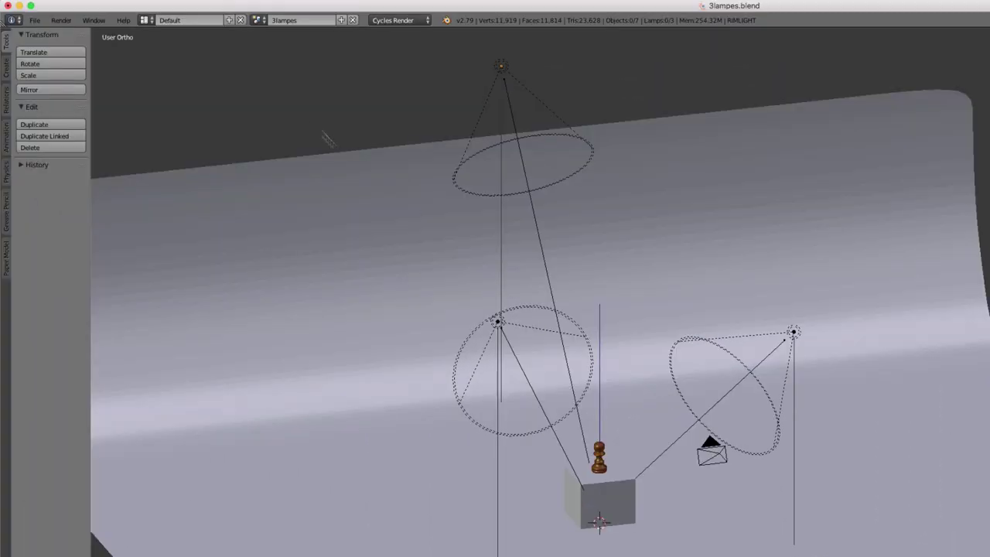
# - Render the final Cycles image with Render > Render Image
pyautogui.click(65, 21)
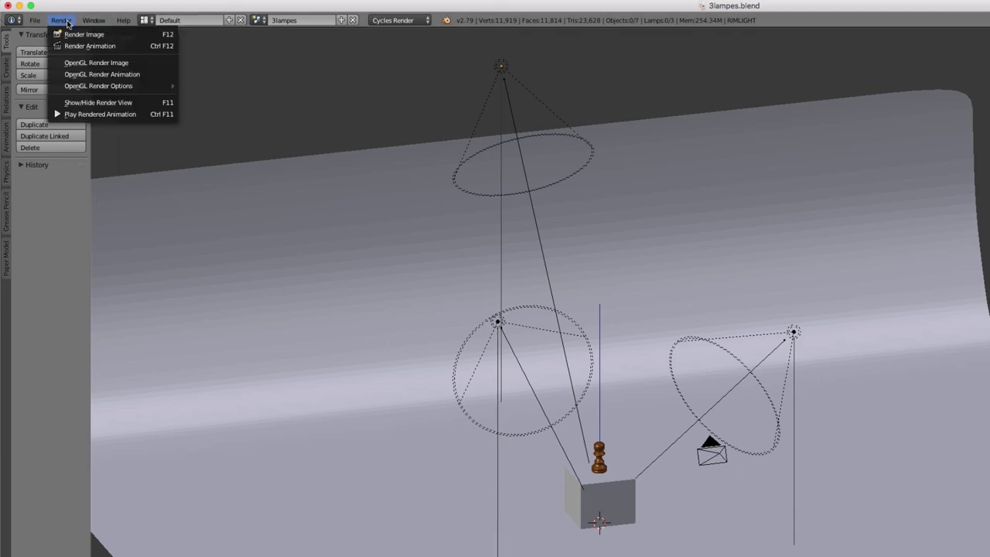
pyautogui.click(75, 36)
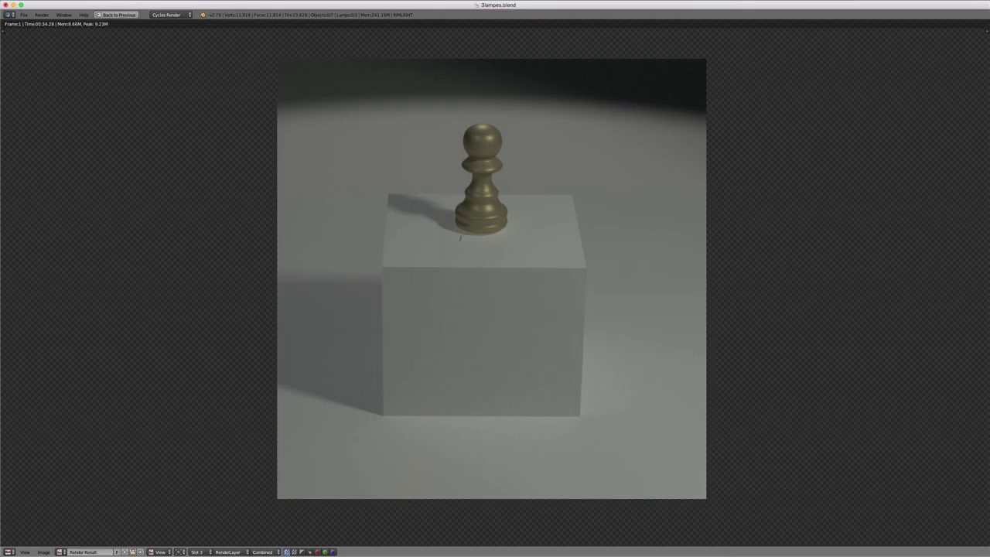
pyautogui.click(198, 551)
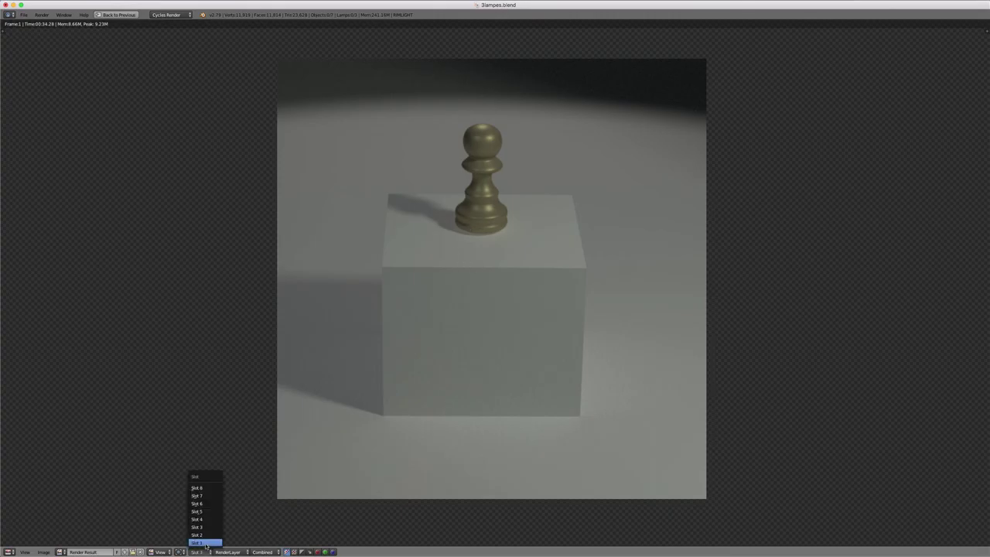
pyautogui.click(205, 539)
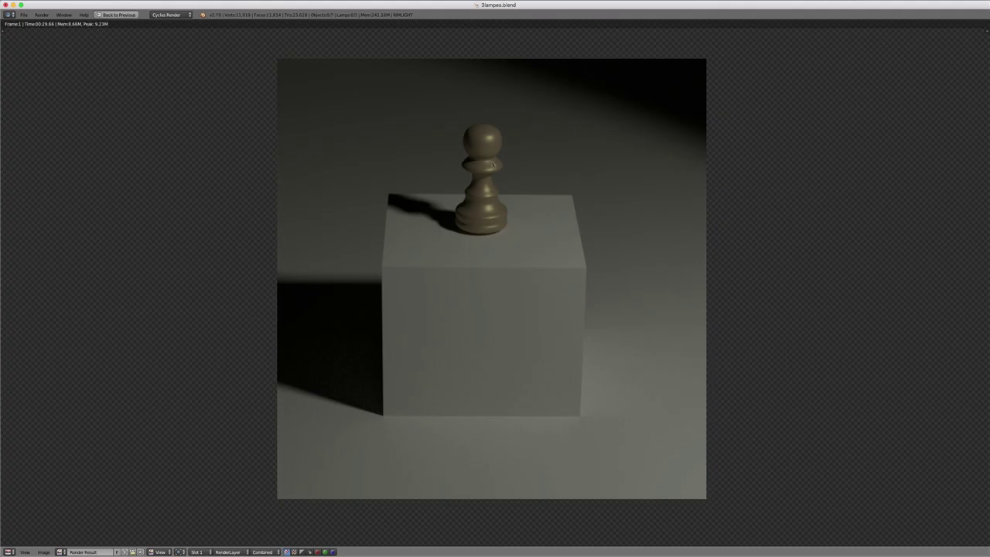
pyautogui.click(197, 549)
pyautogui.click(203, 534)
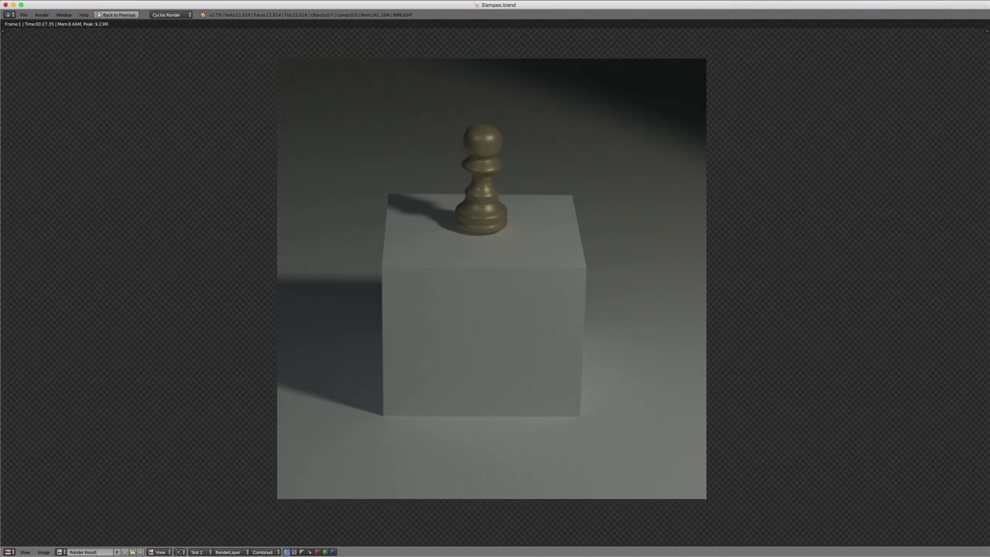
pyautogui.click(196, 551)
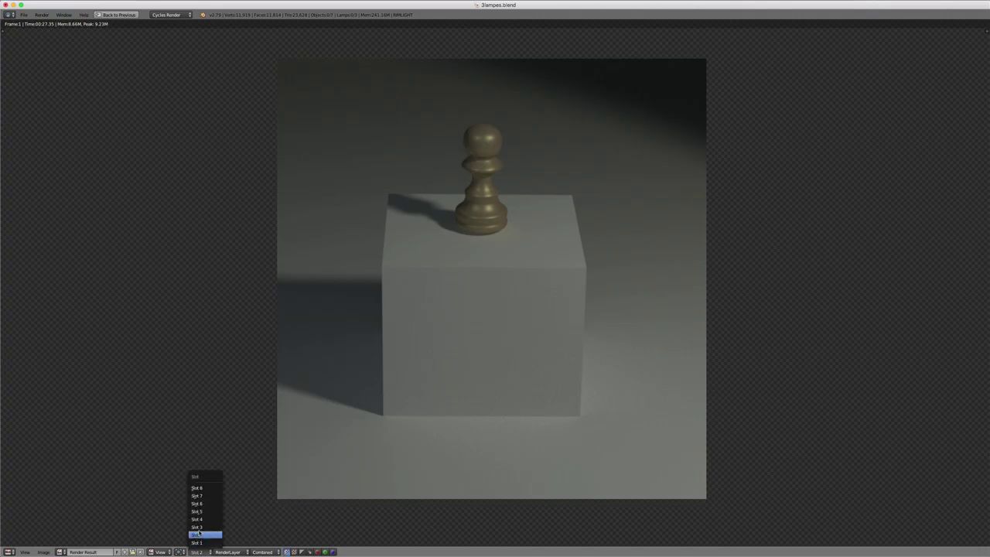
pyautogui.click(197, 527)
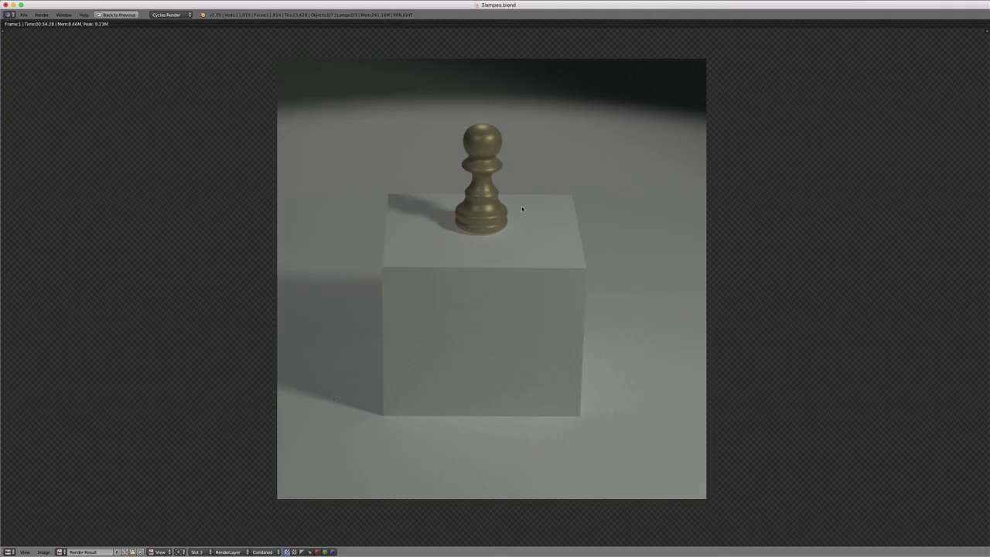